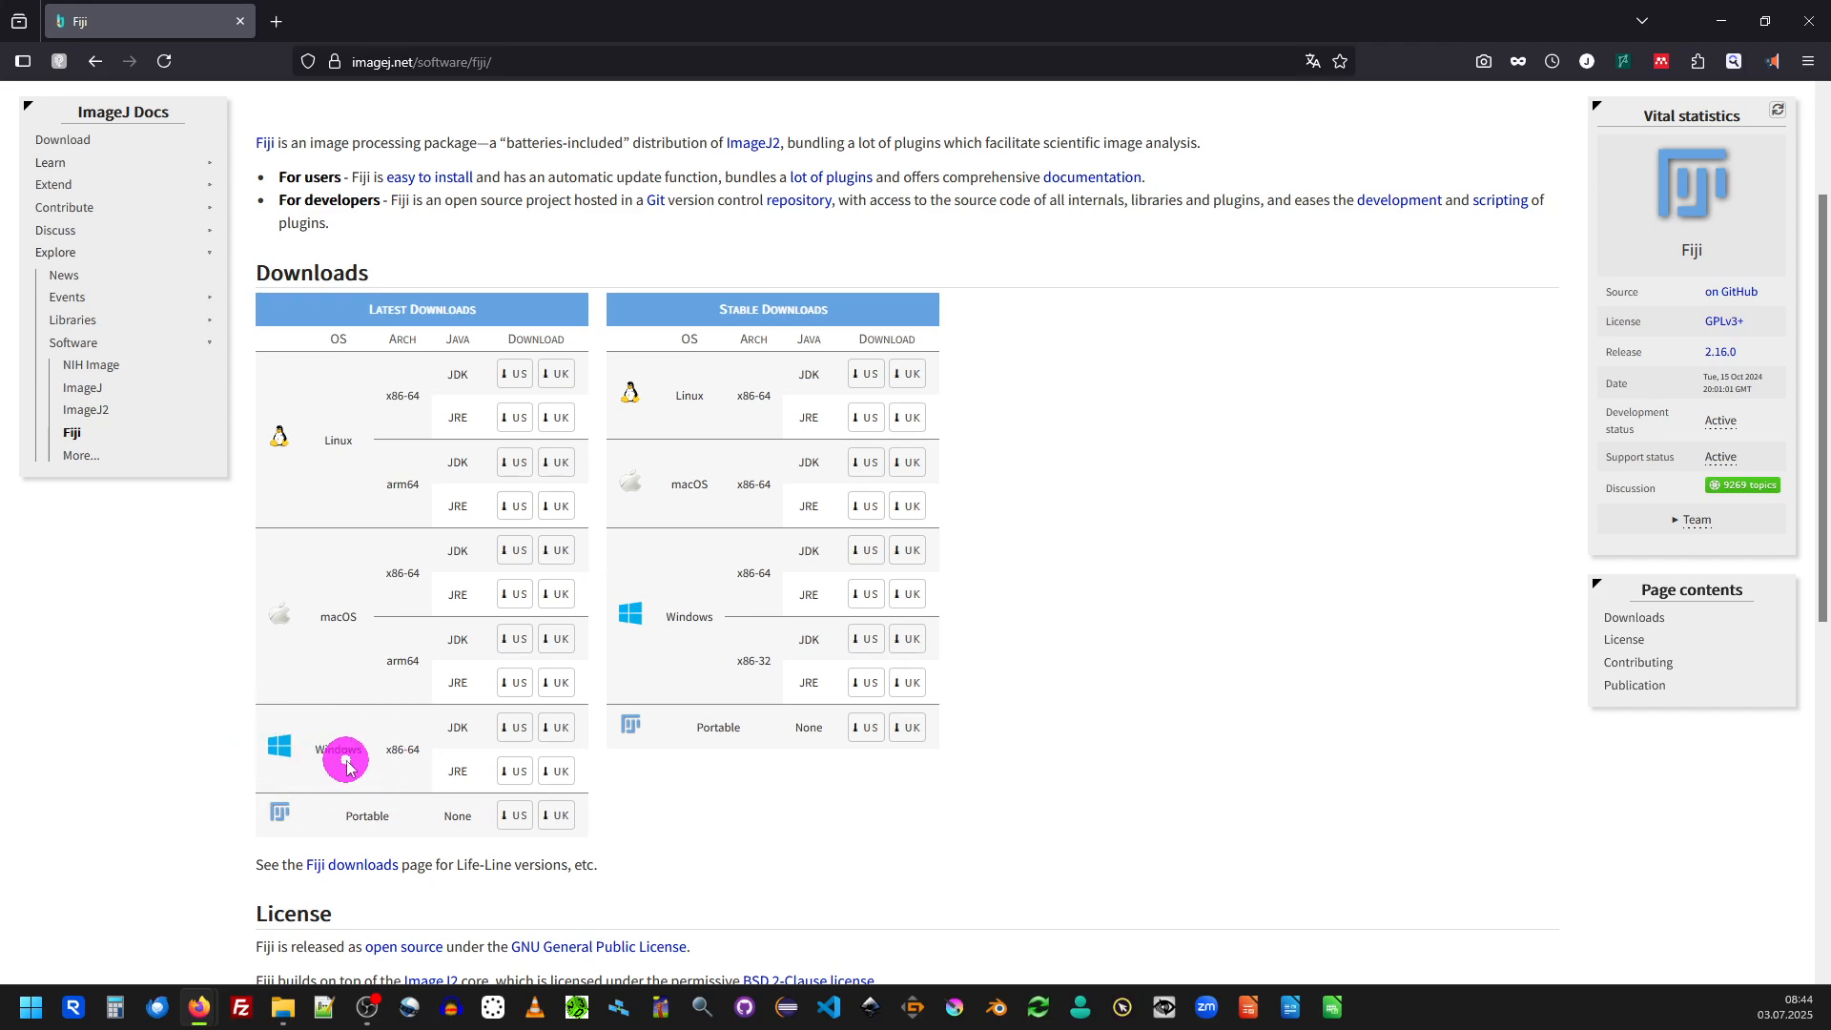
Step: Open the downloaded fiji-latest-win64-jdk.zip archive from the desktop
scroll(346, 743, "down", 1)
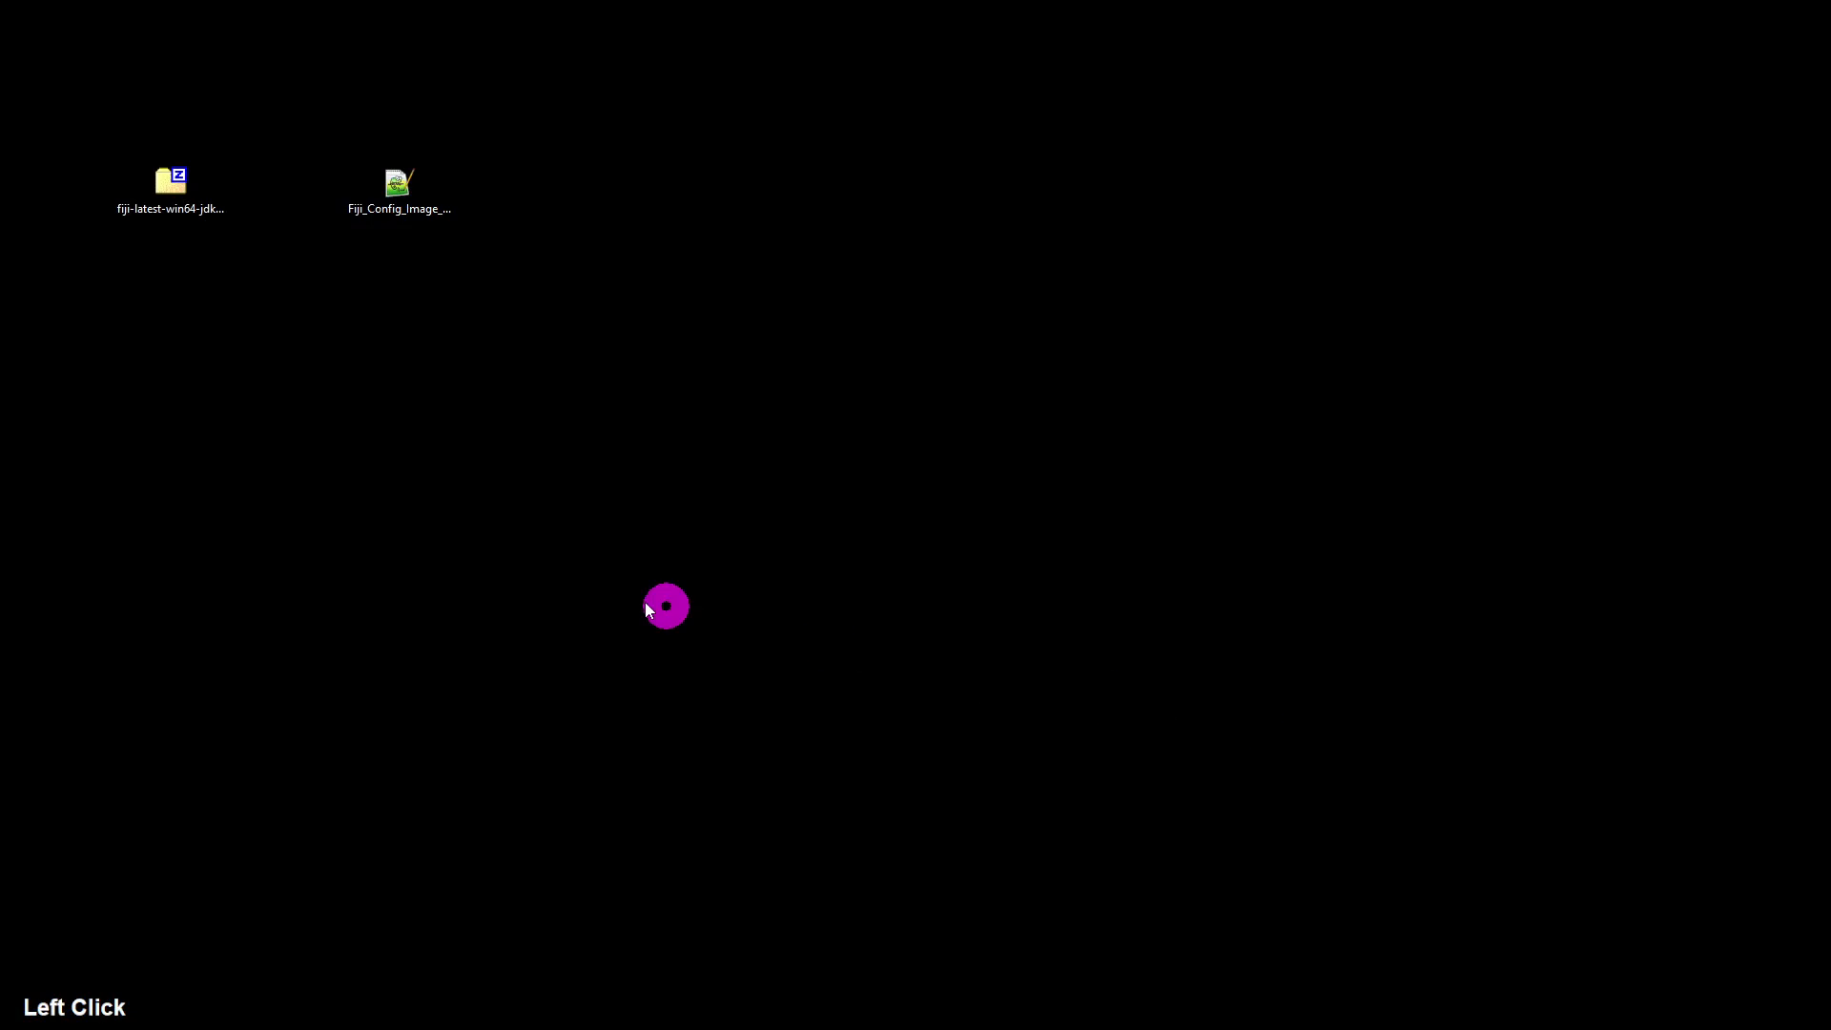
left_click(151, 187)
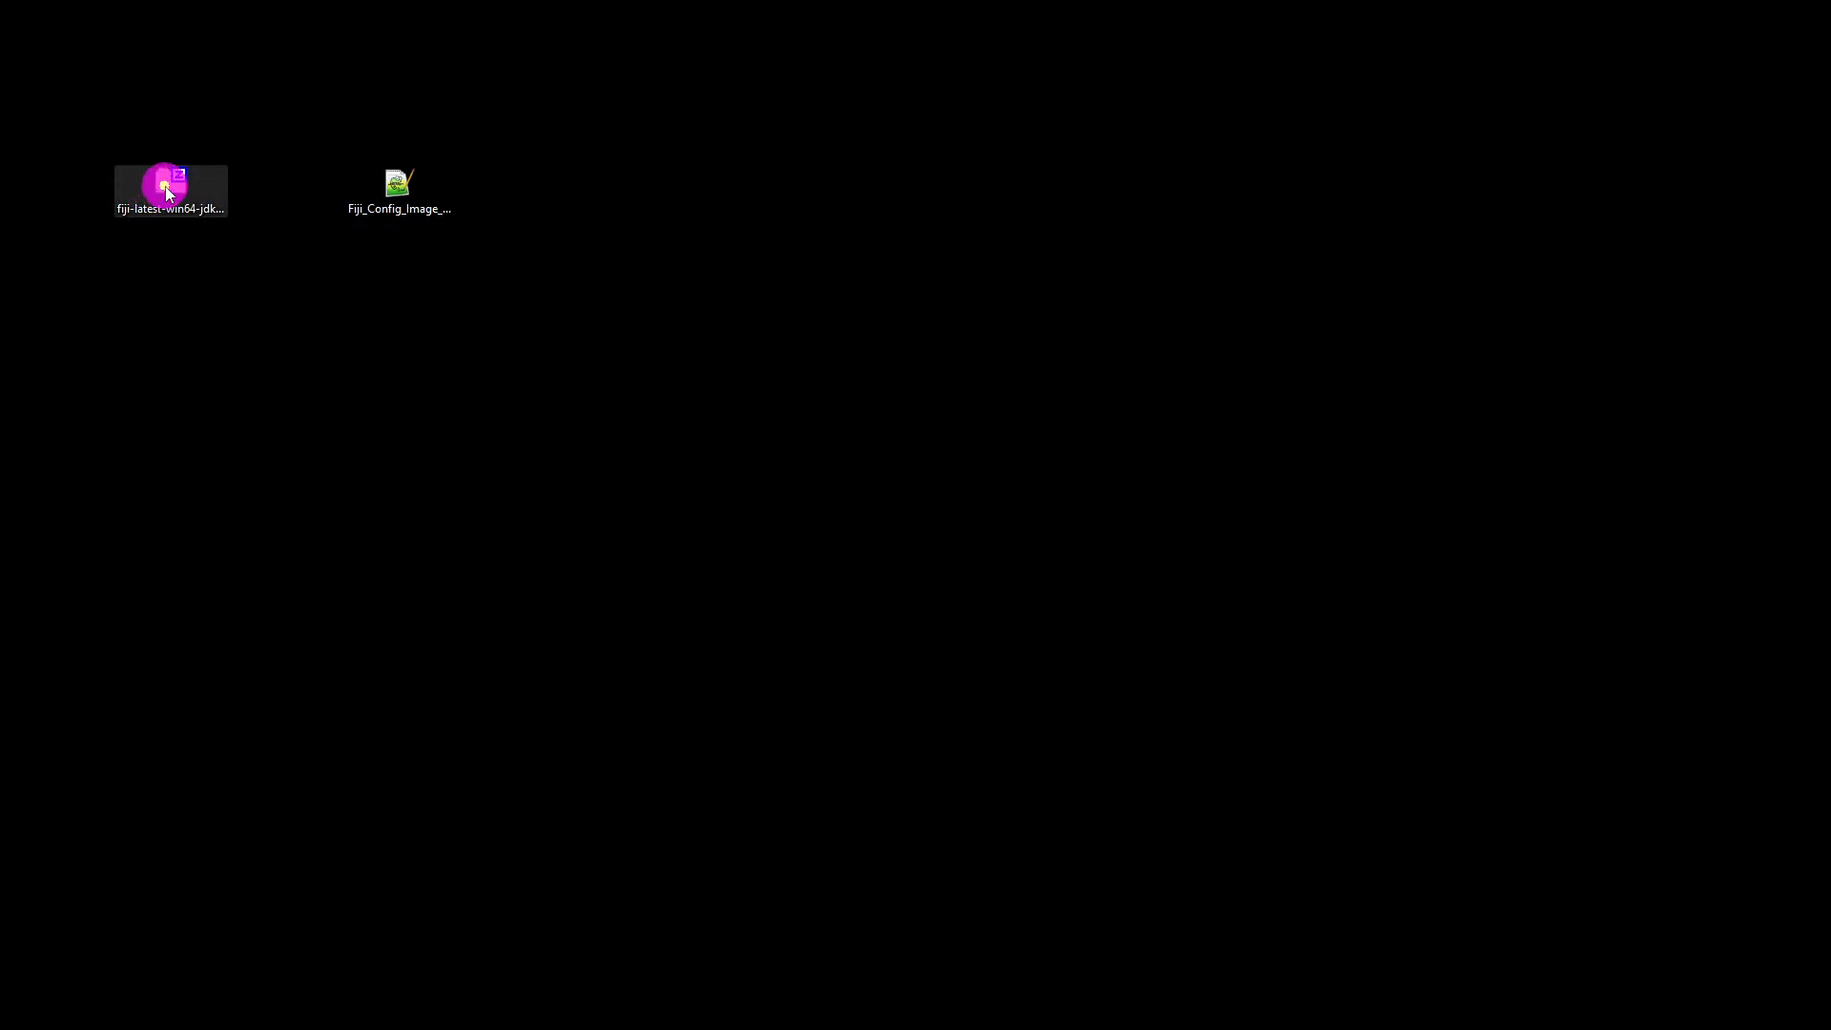
right_click(167, 194)
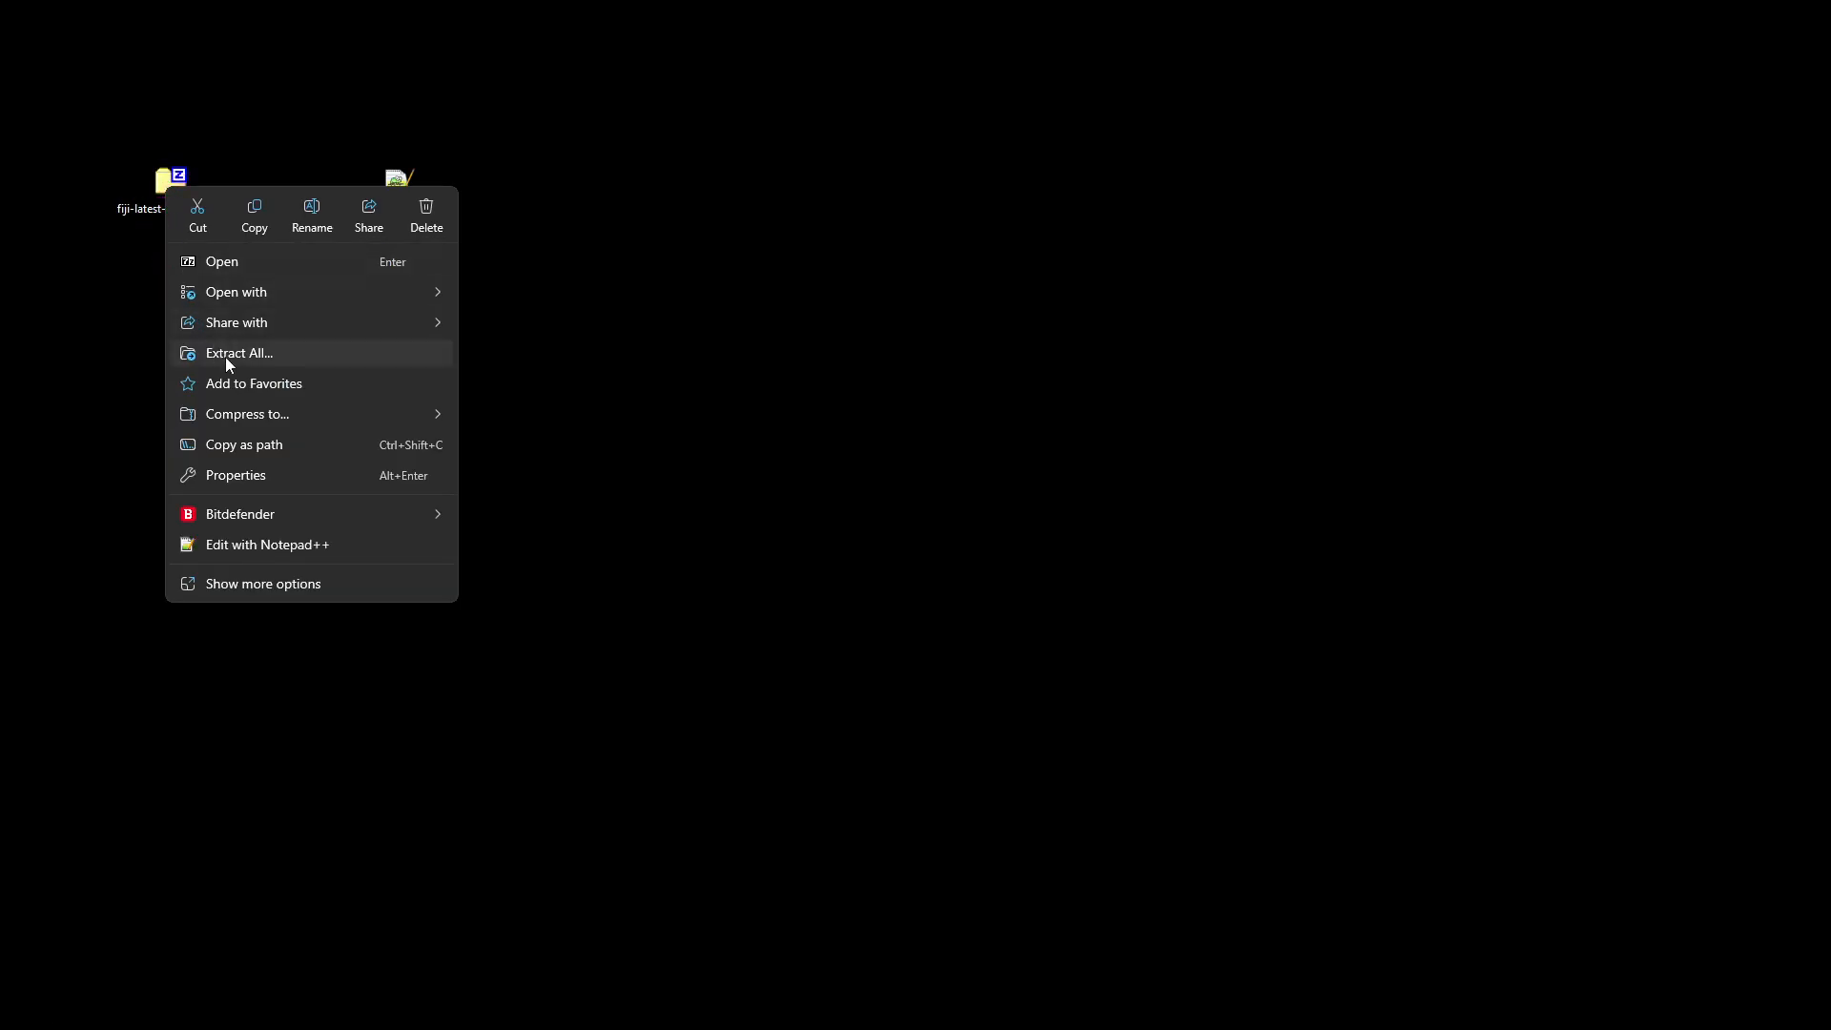
left_click(107, 306)
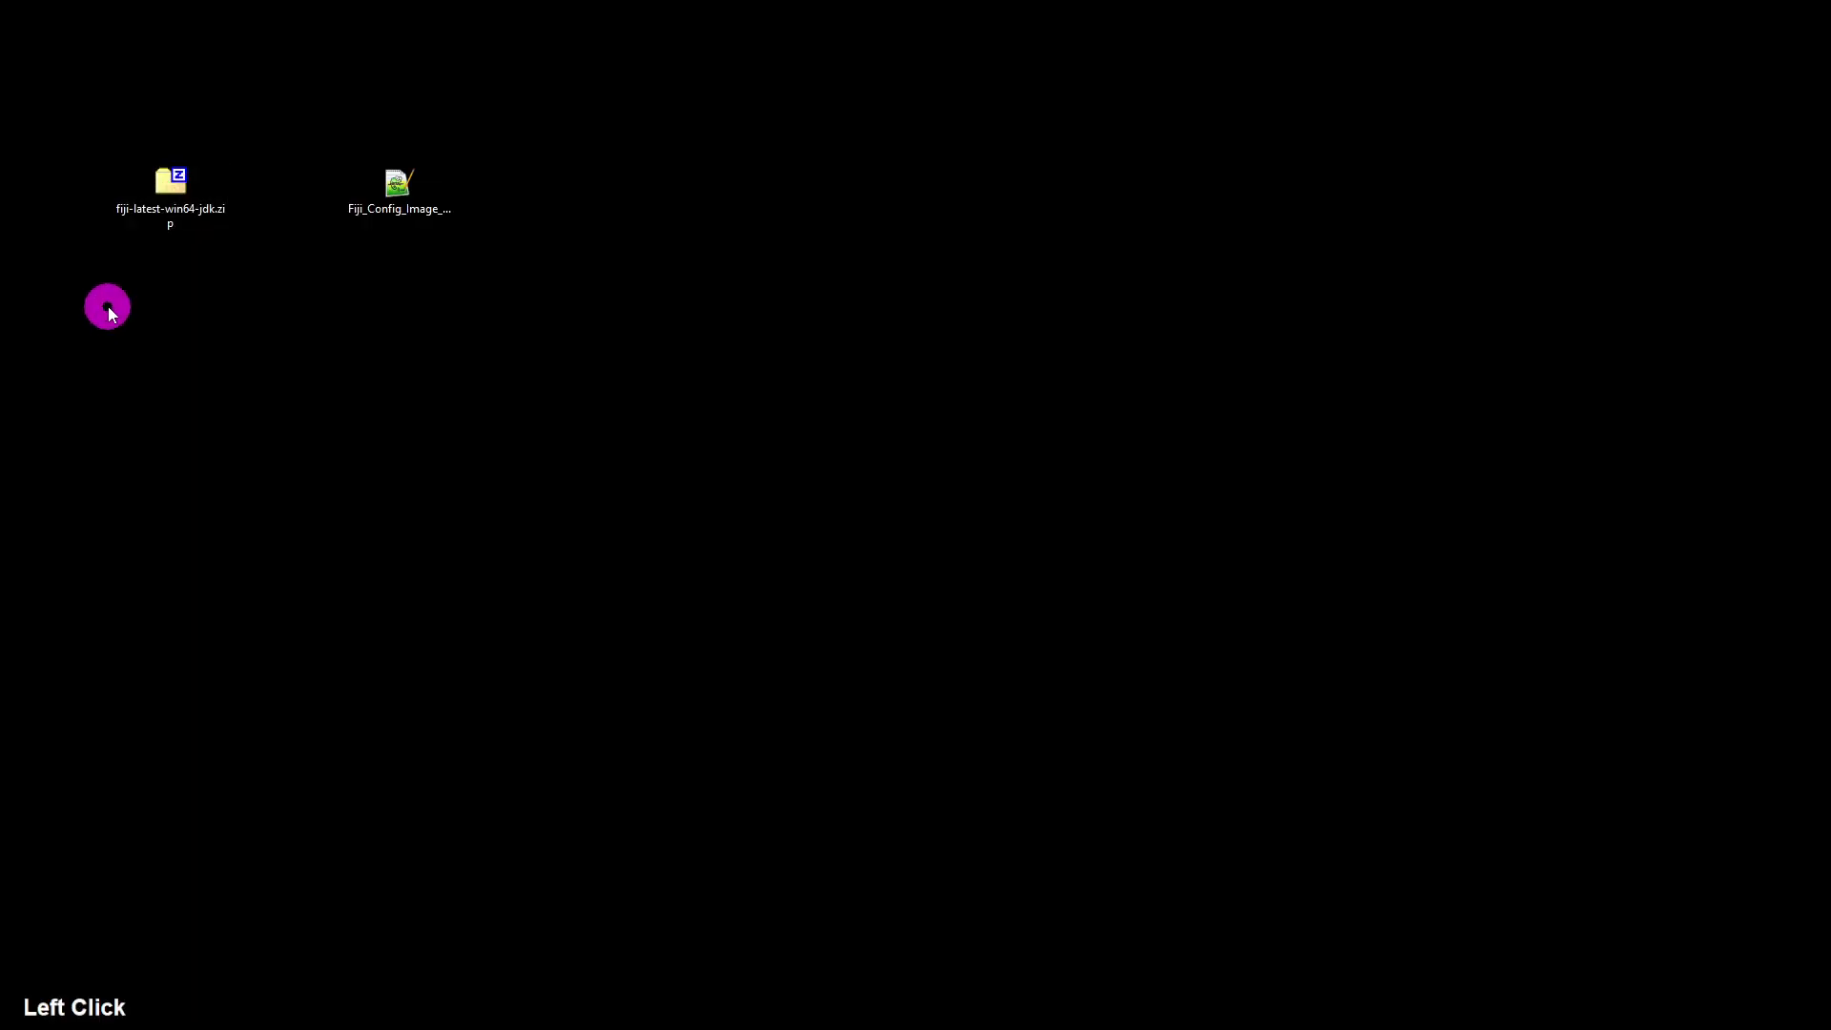
double_click(174, 203)
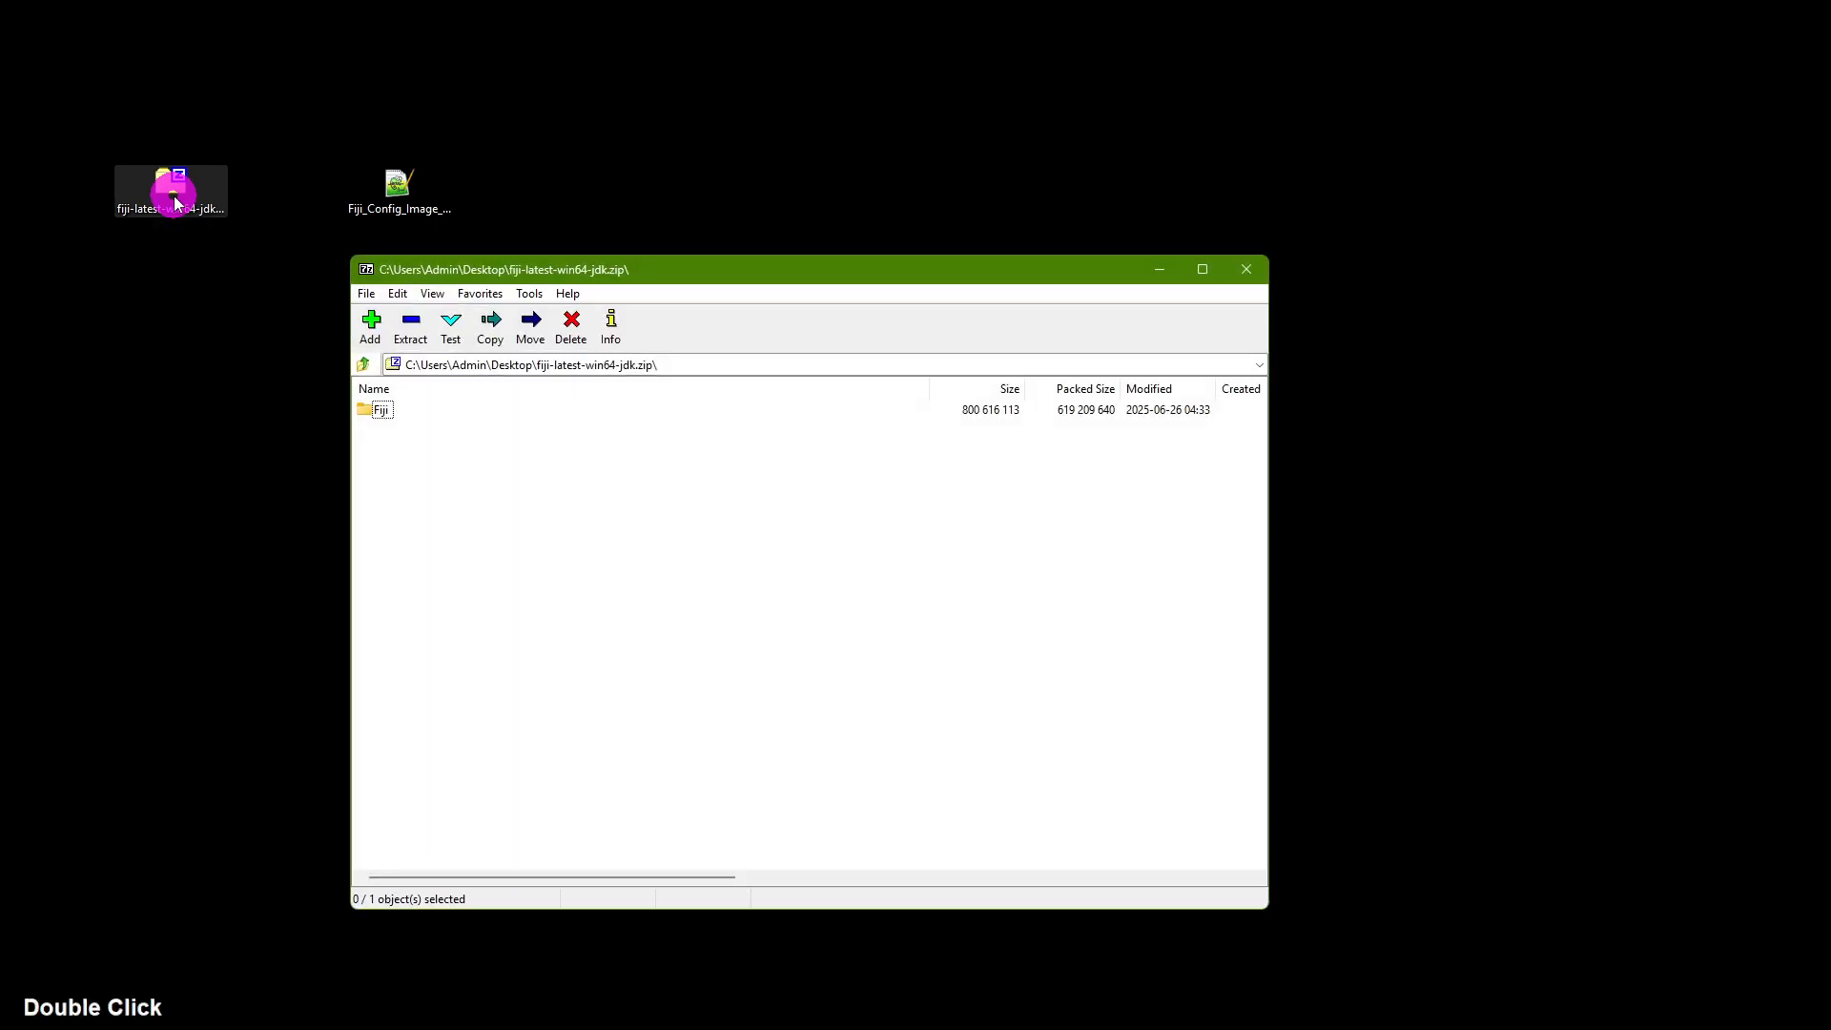
Step: Extract the Fiji folder from the archive onto the desktop and close the archive window
left_click(534, 277)
left_click_drag(534, 277, 497, 277)
left_click(426, 452)
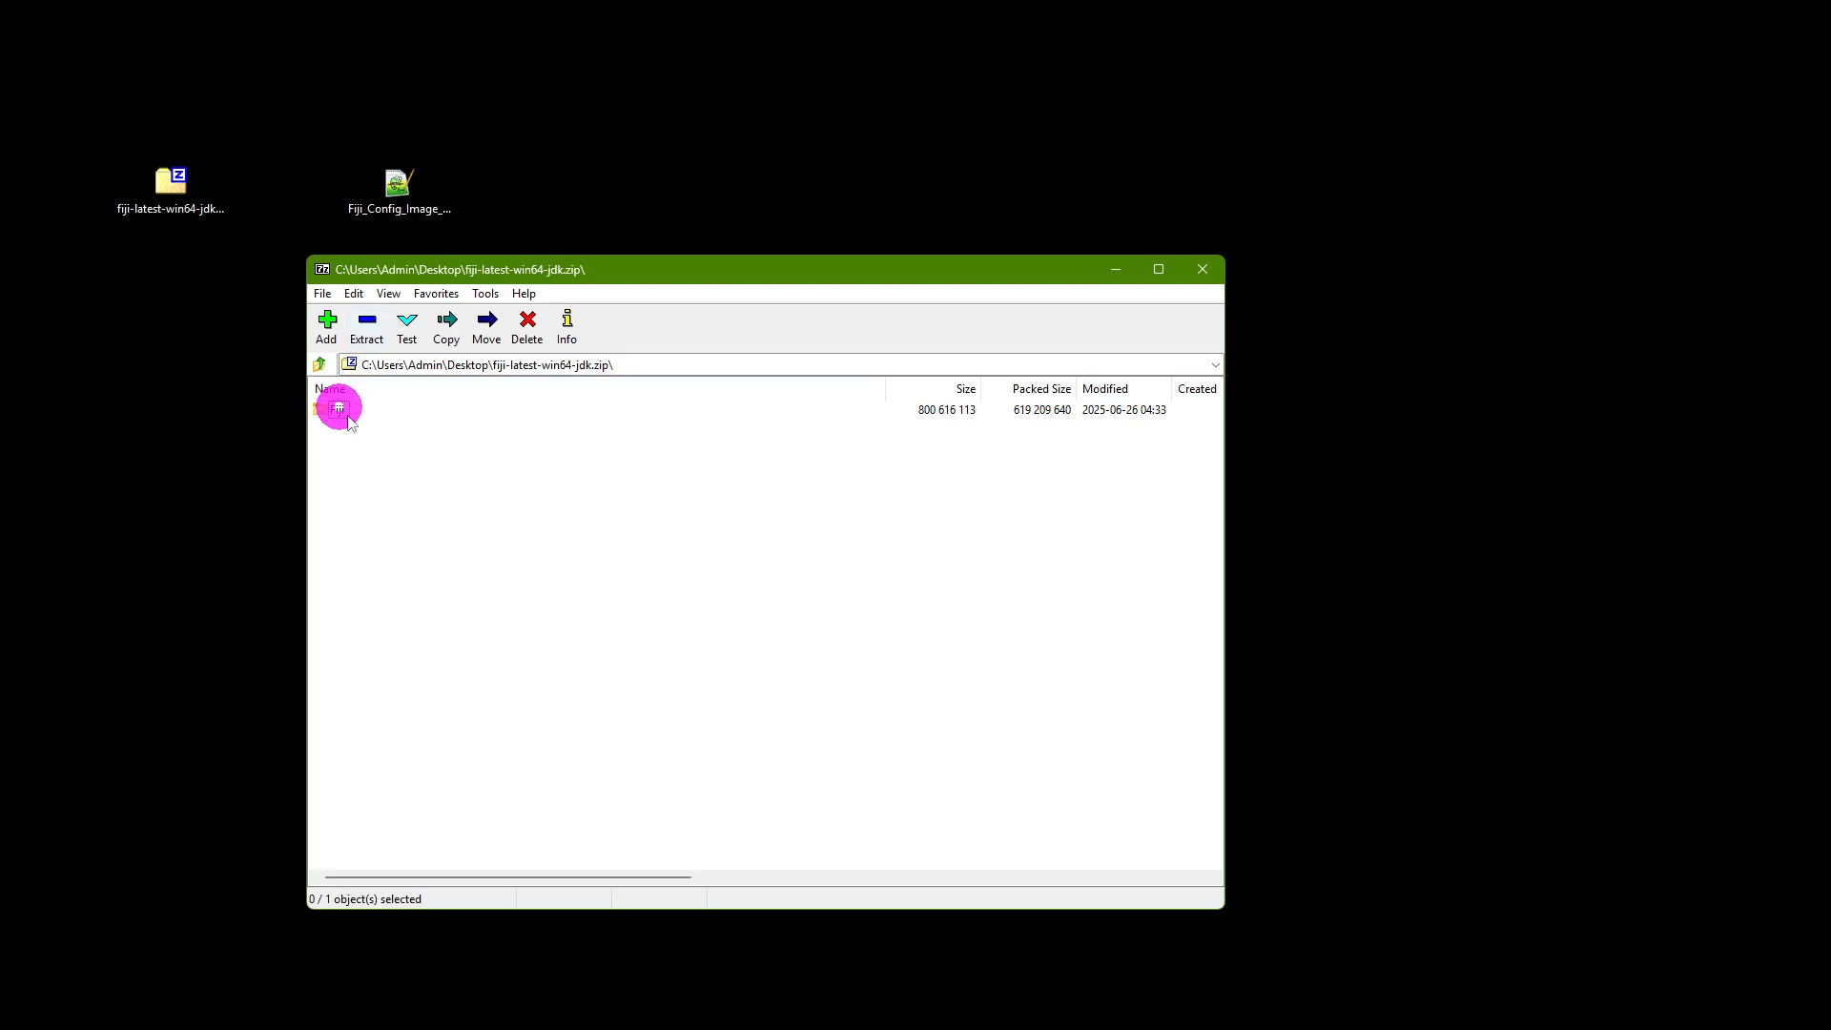
left_click_drag(340, 419, 180, 290)
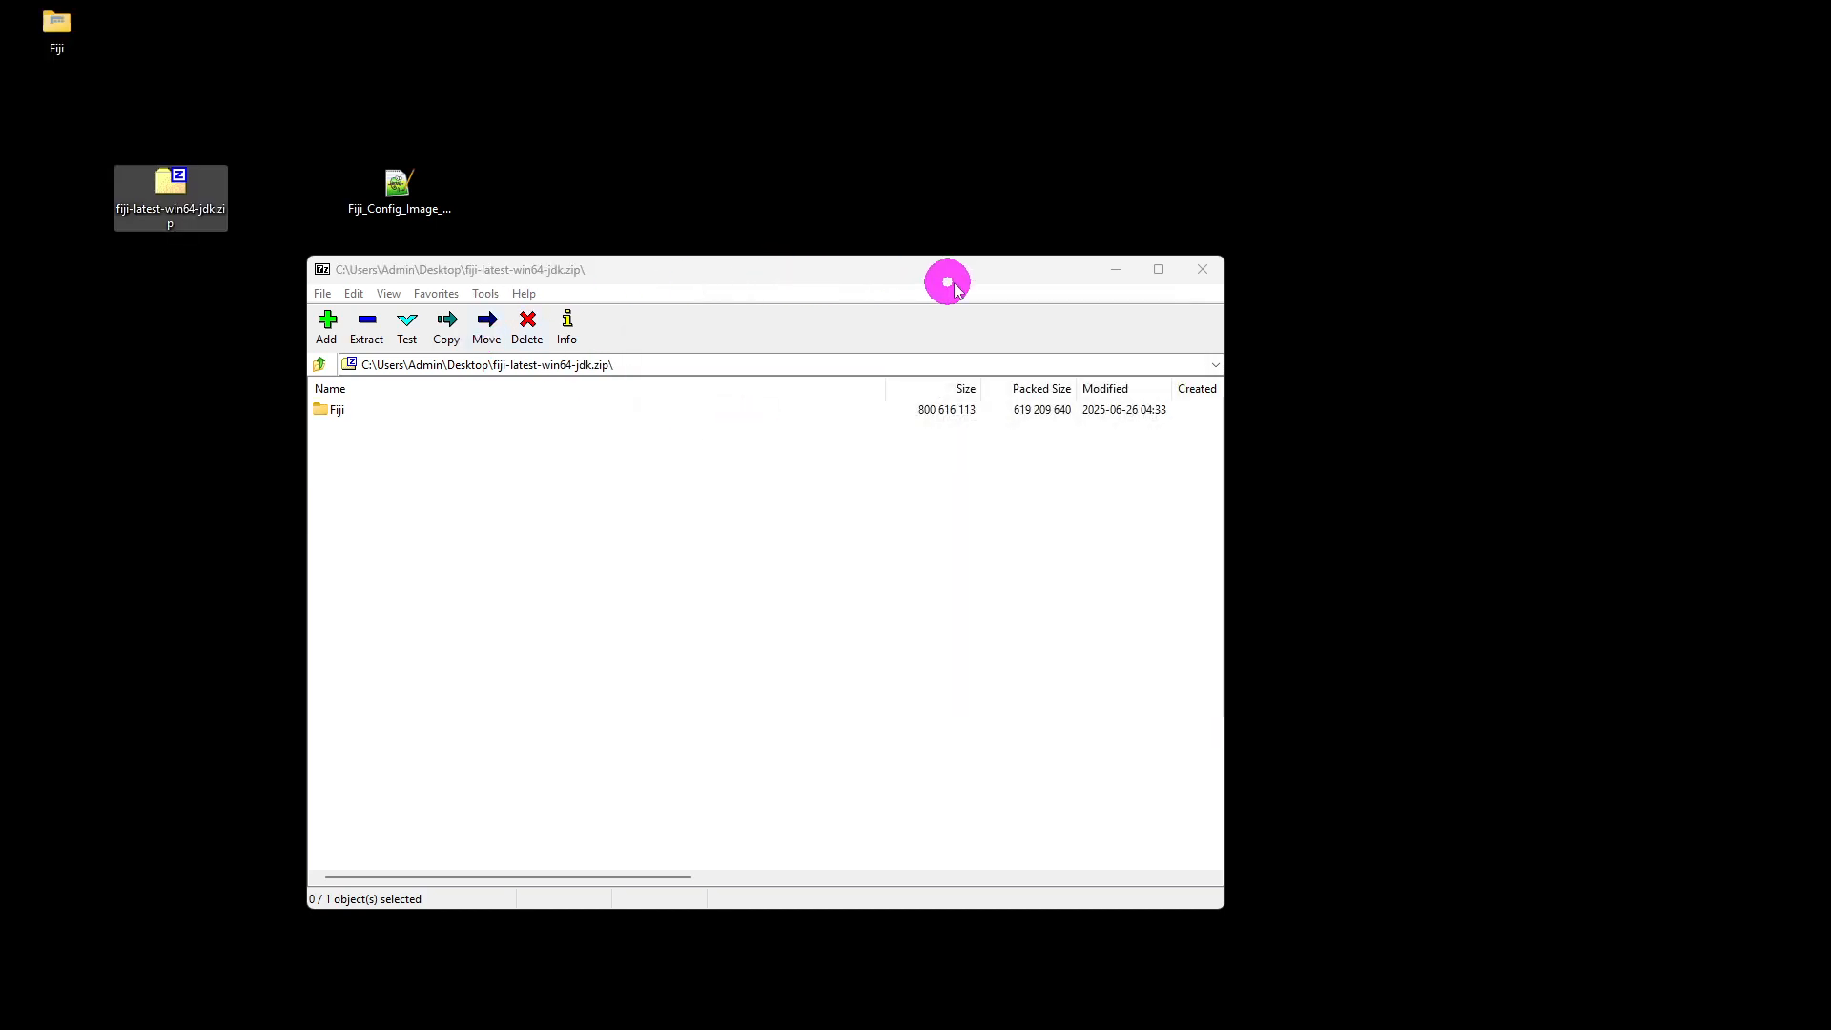
left_click(1203, 269)
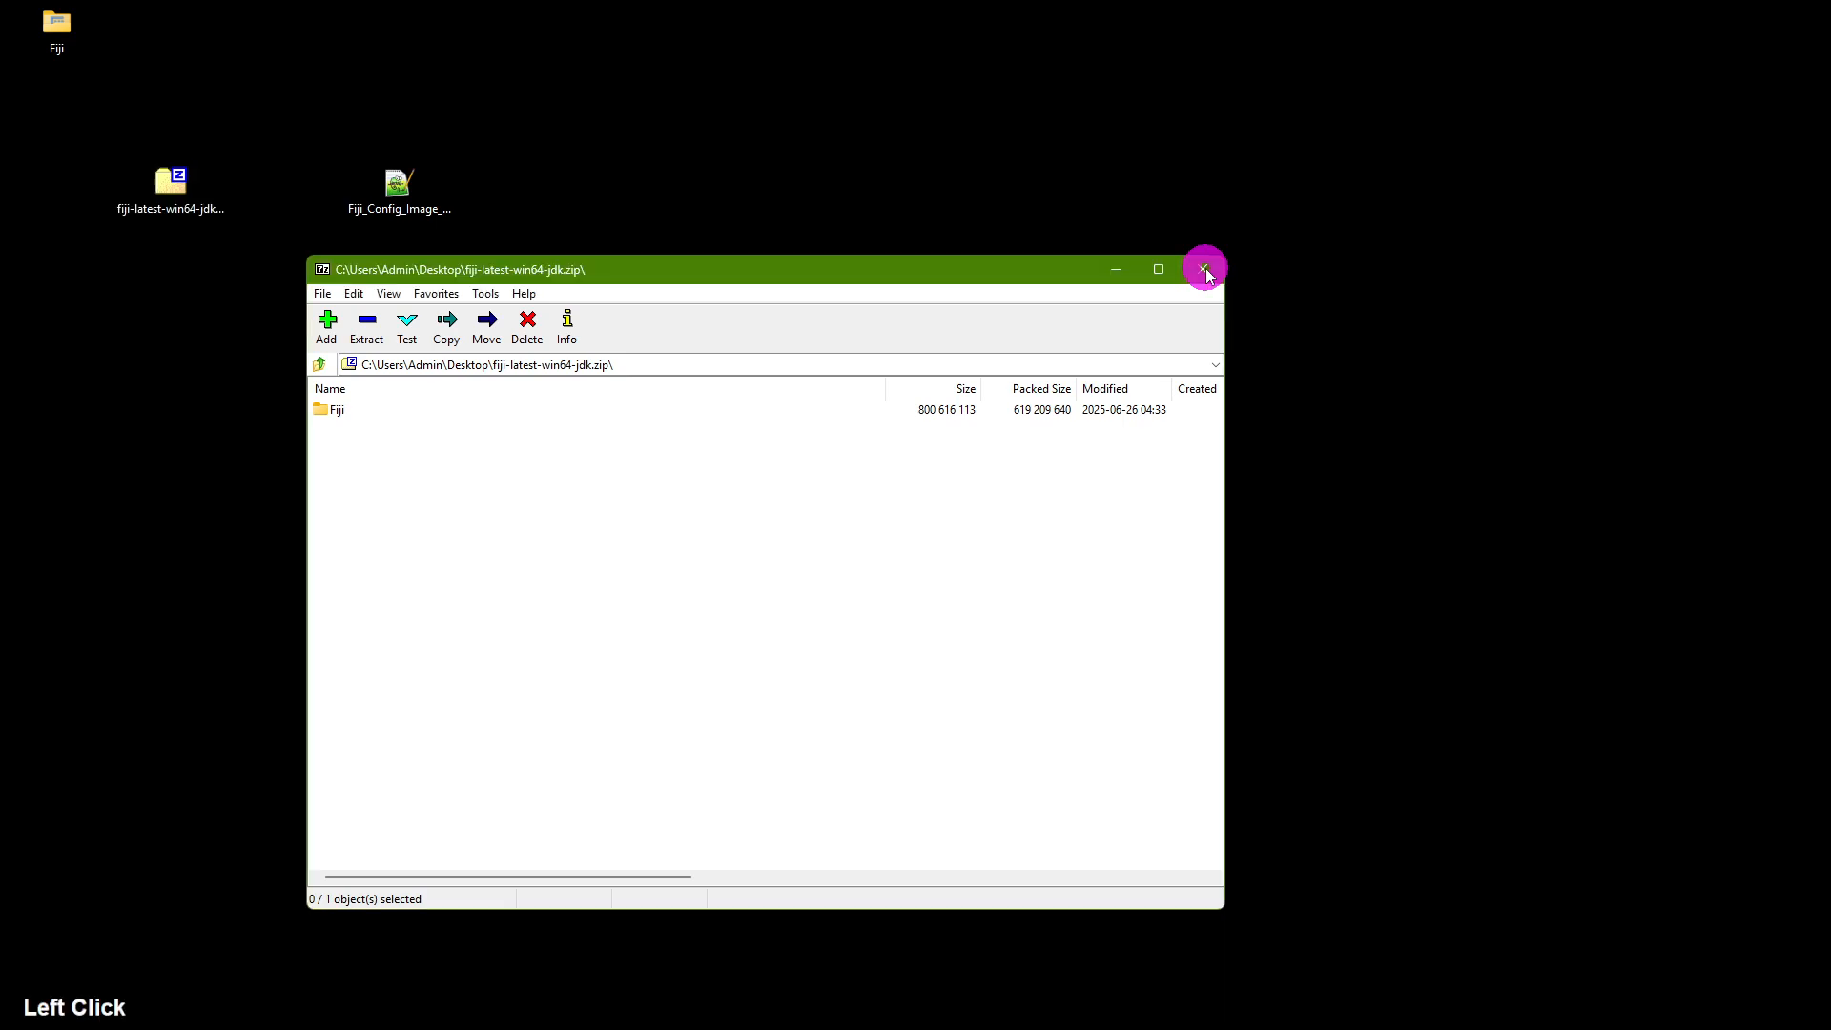
Step: Move the Fiji folder below the zip file on the desktop and open it
left_click(57, 33)
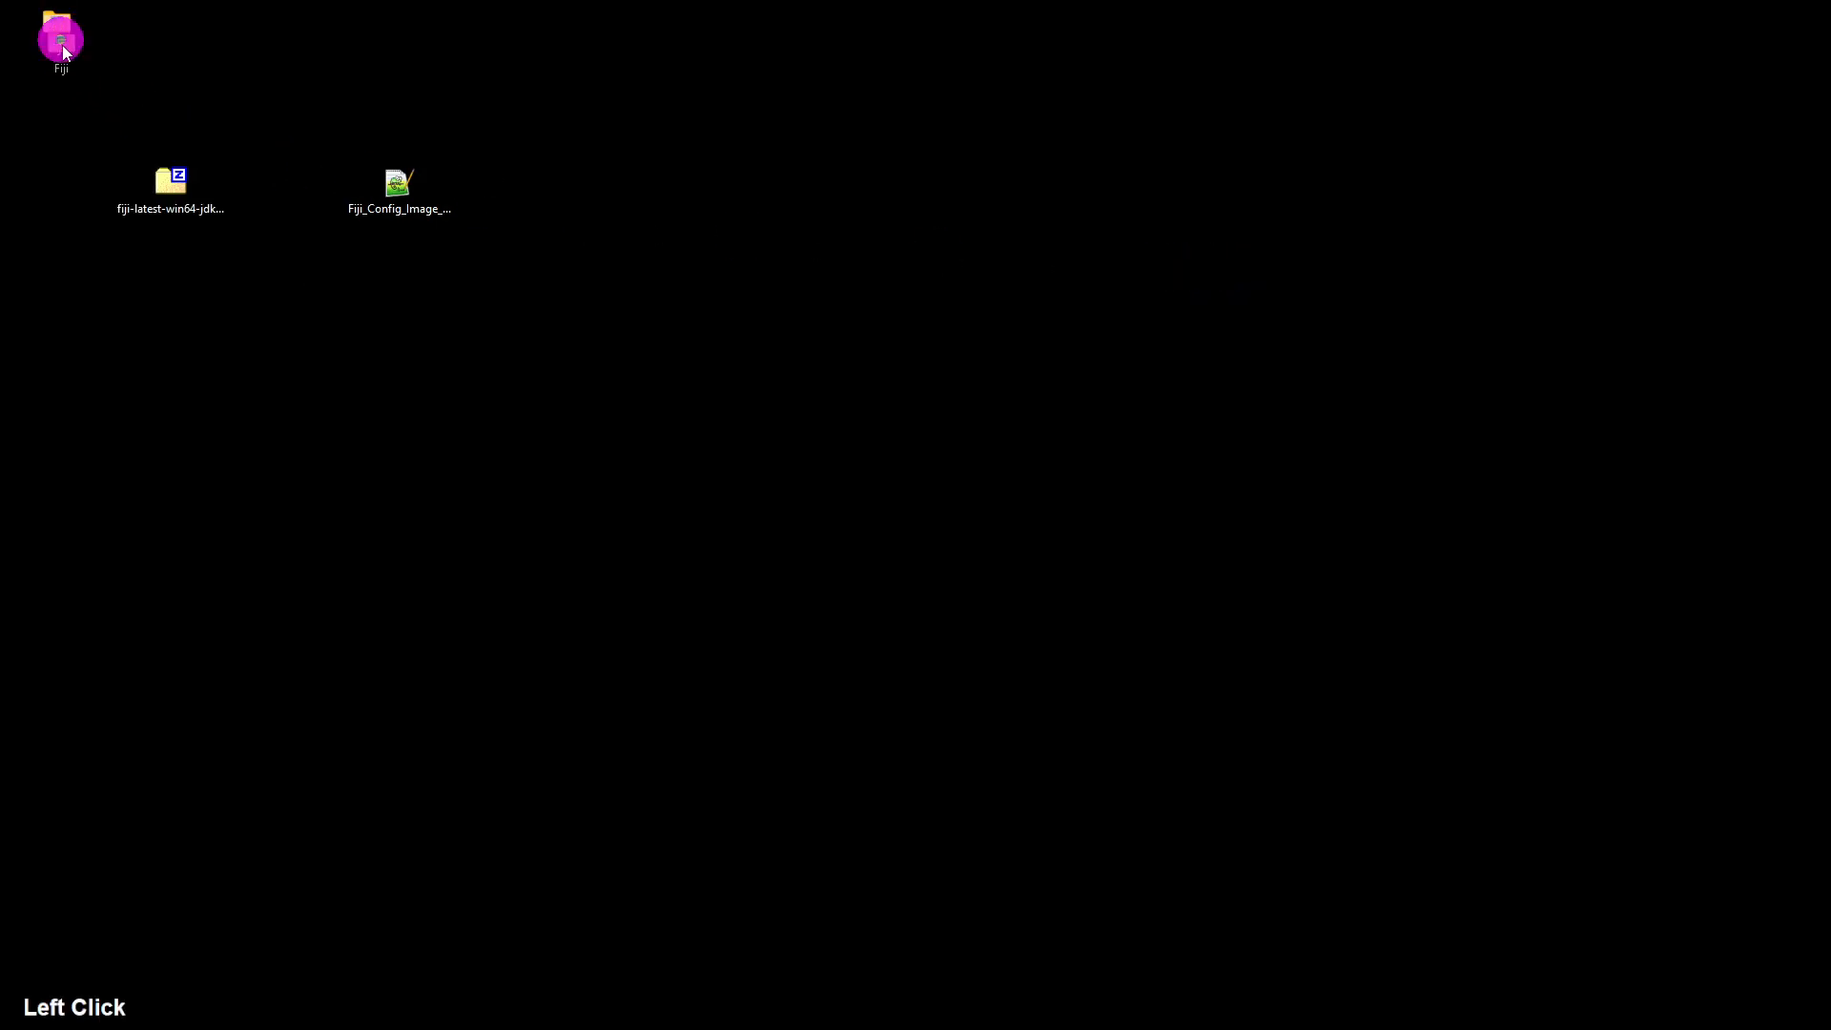
left_click_drag(57, 32, 173, 294)
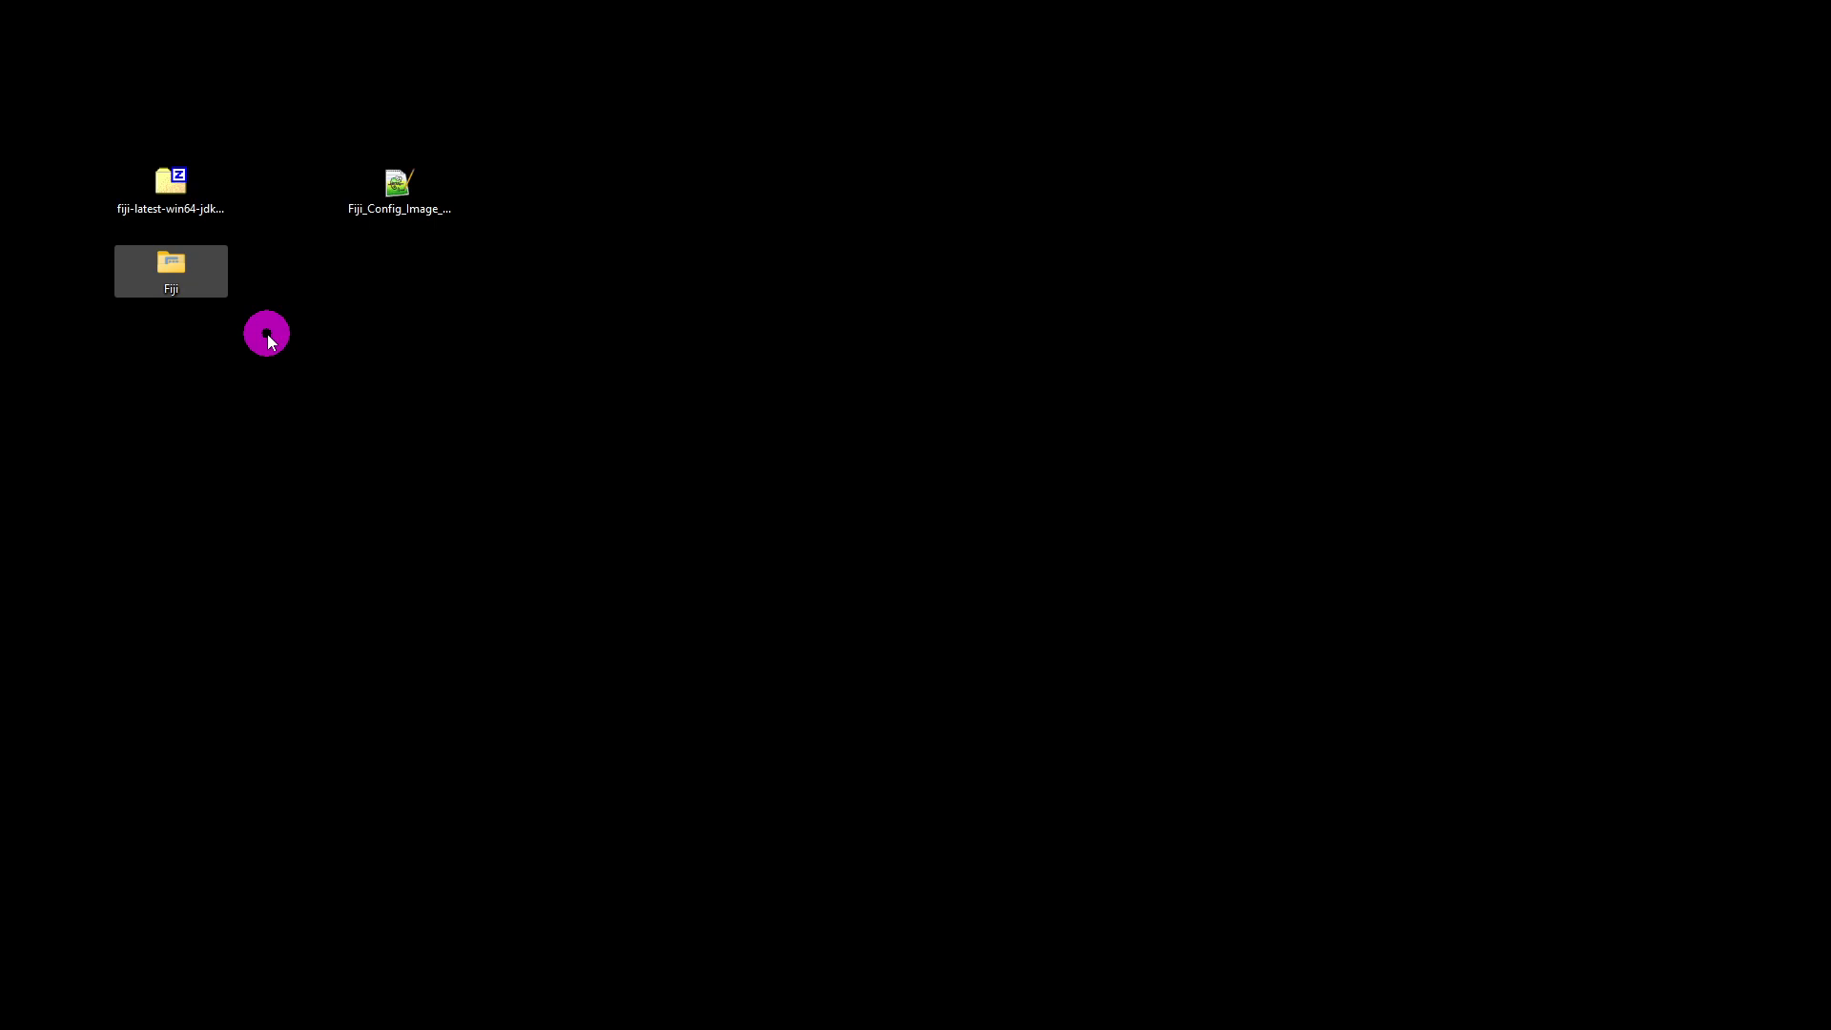
double_click(169, 273)
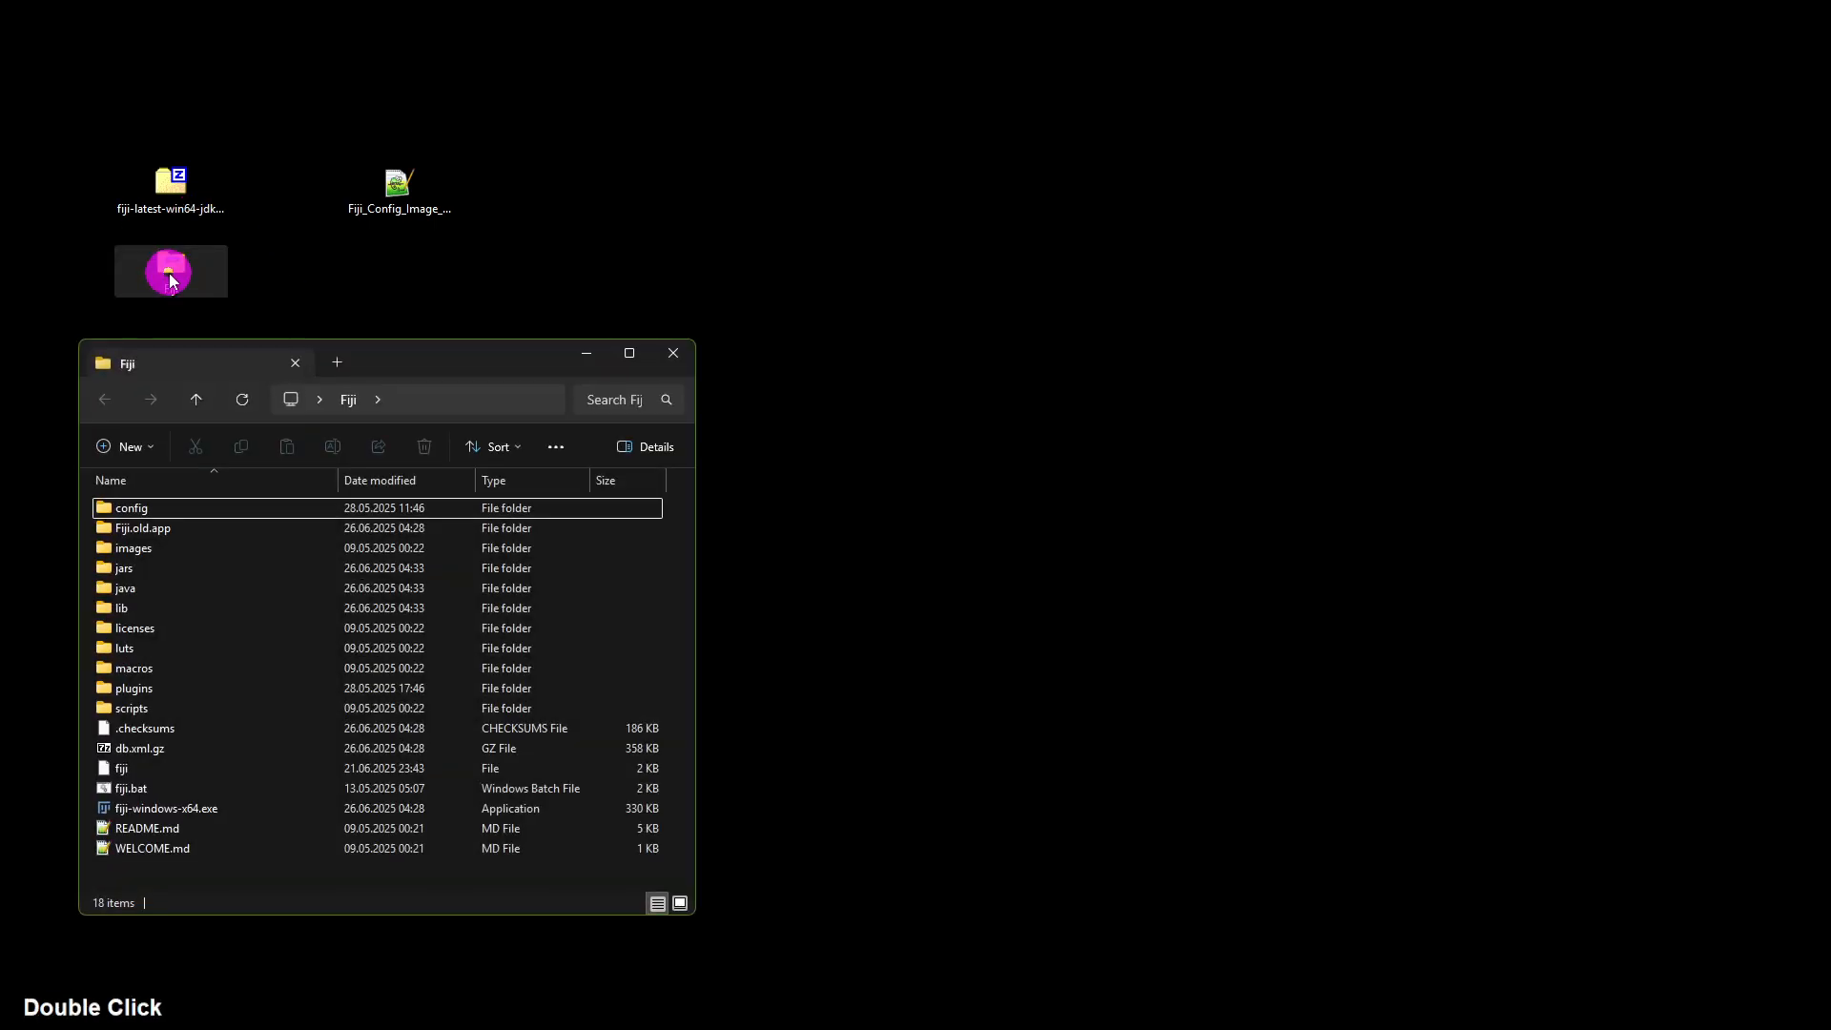
Step: Launch Fiji by running fiji-windows-x64.exe from the Fiji folder
left_click_drag(420, 351, 606, 302)
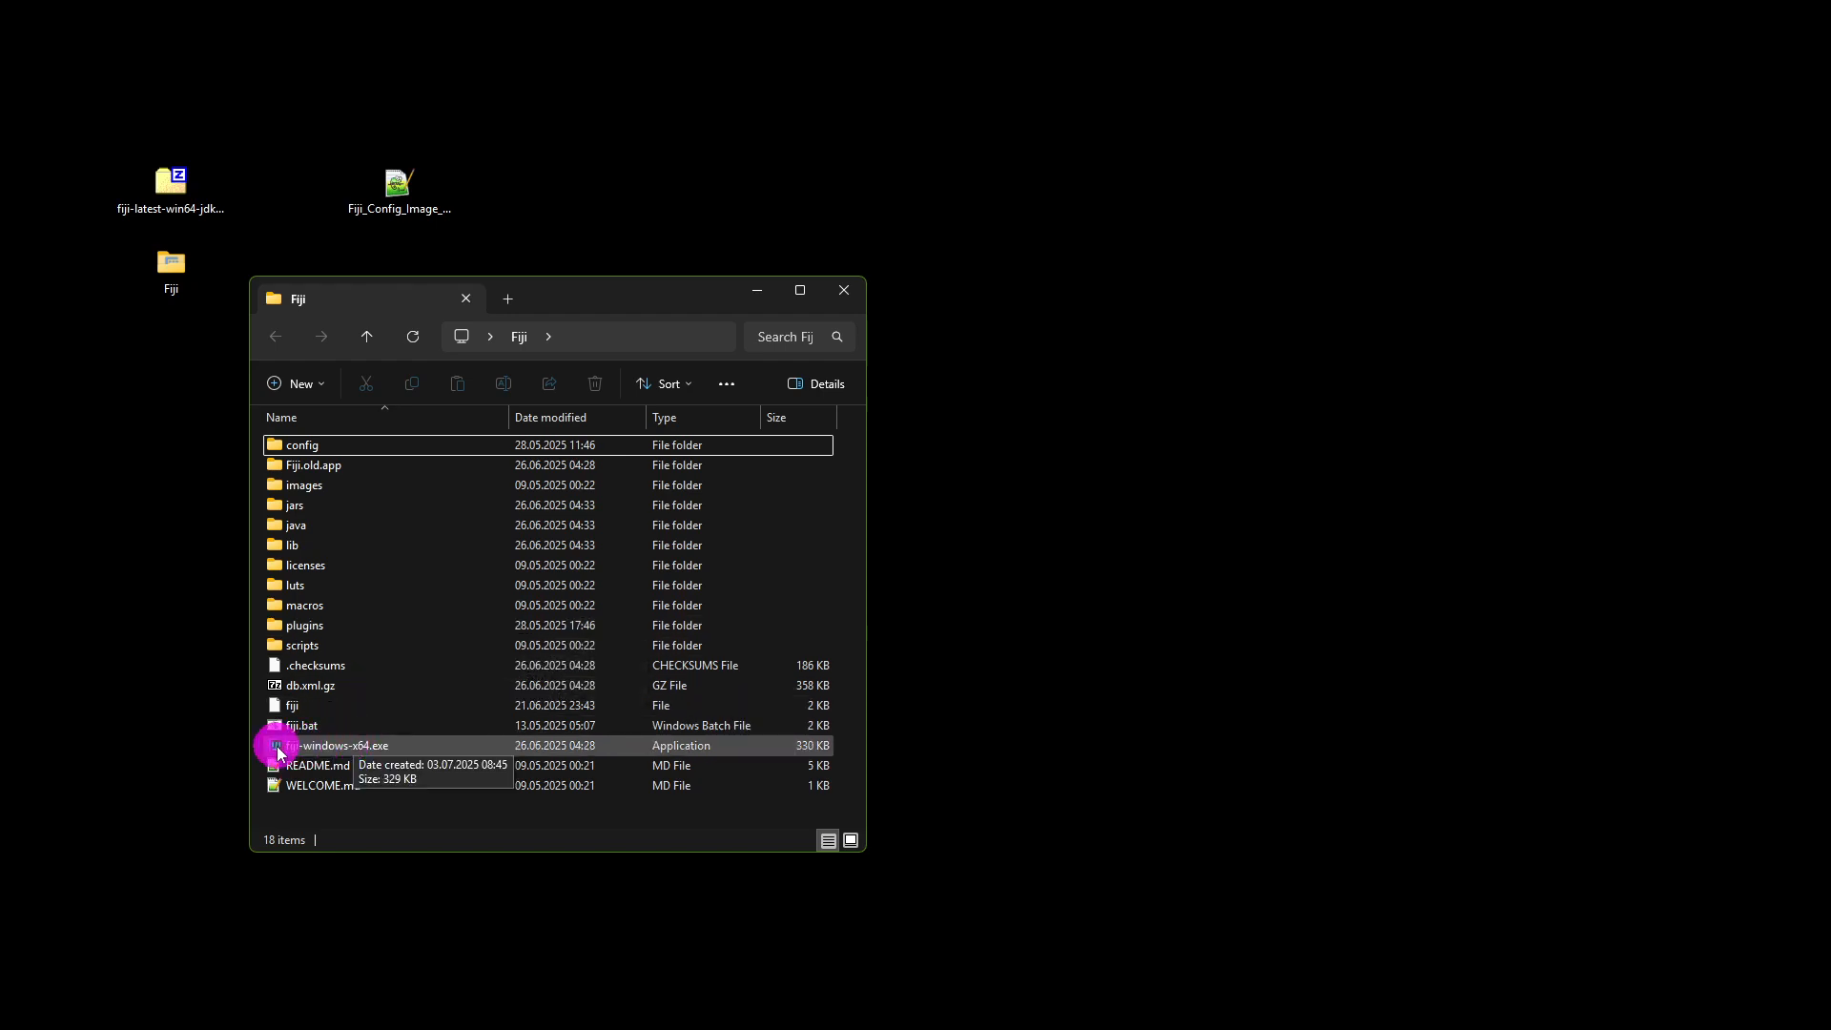
double_click(409, 746)
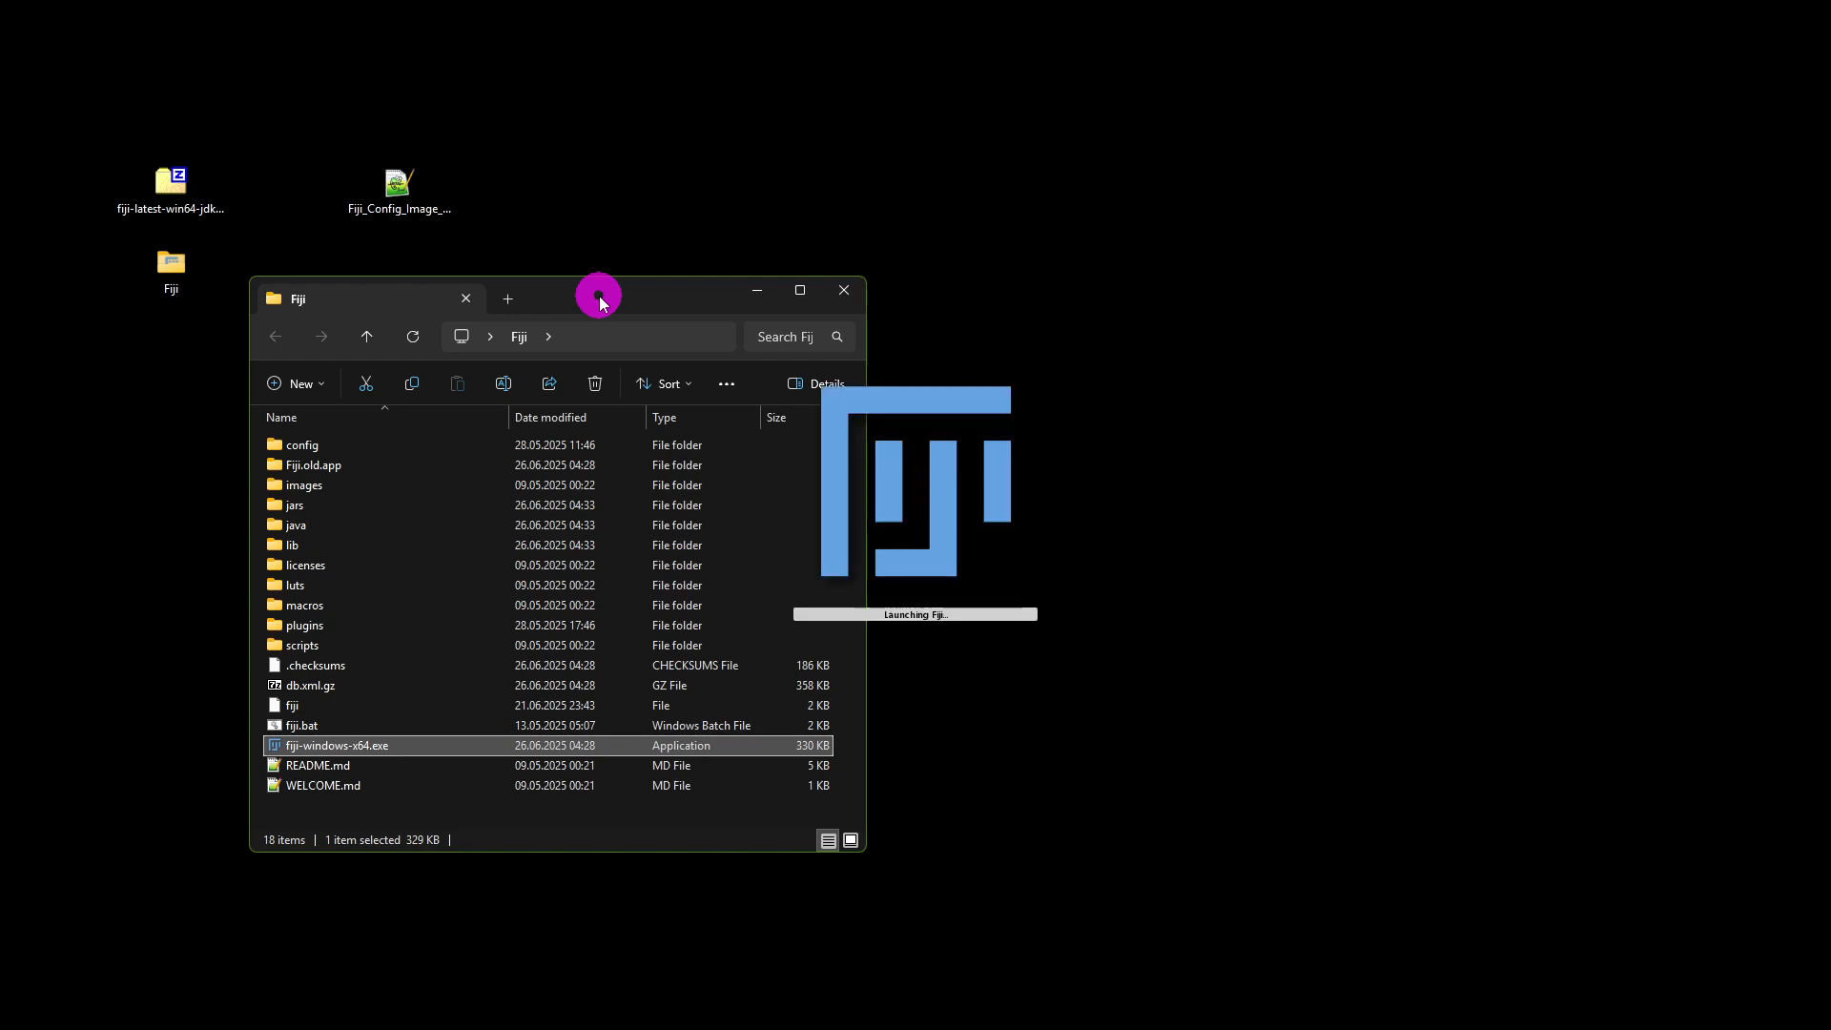
Step: Open Fiji_Config_Image_Analysis_Course.groovy in Fiji's script editor by dropping the file onto Fiji
left_click_drag(599, 298, 409, 364)
left_click_drag(597, 305, 400, 363)
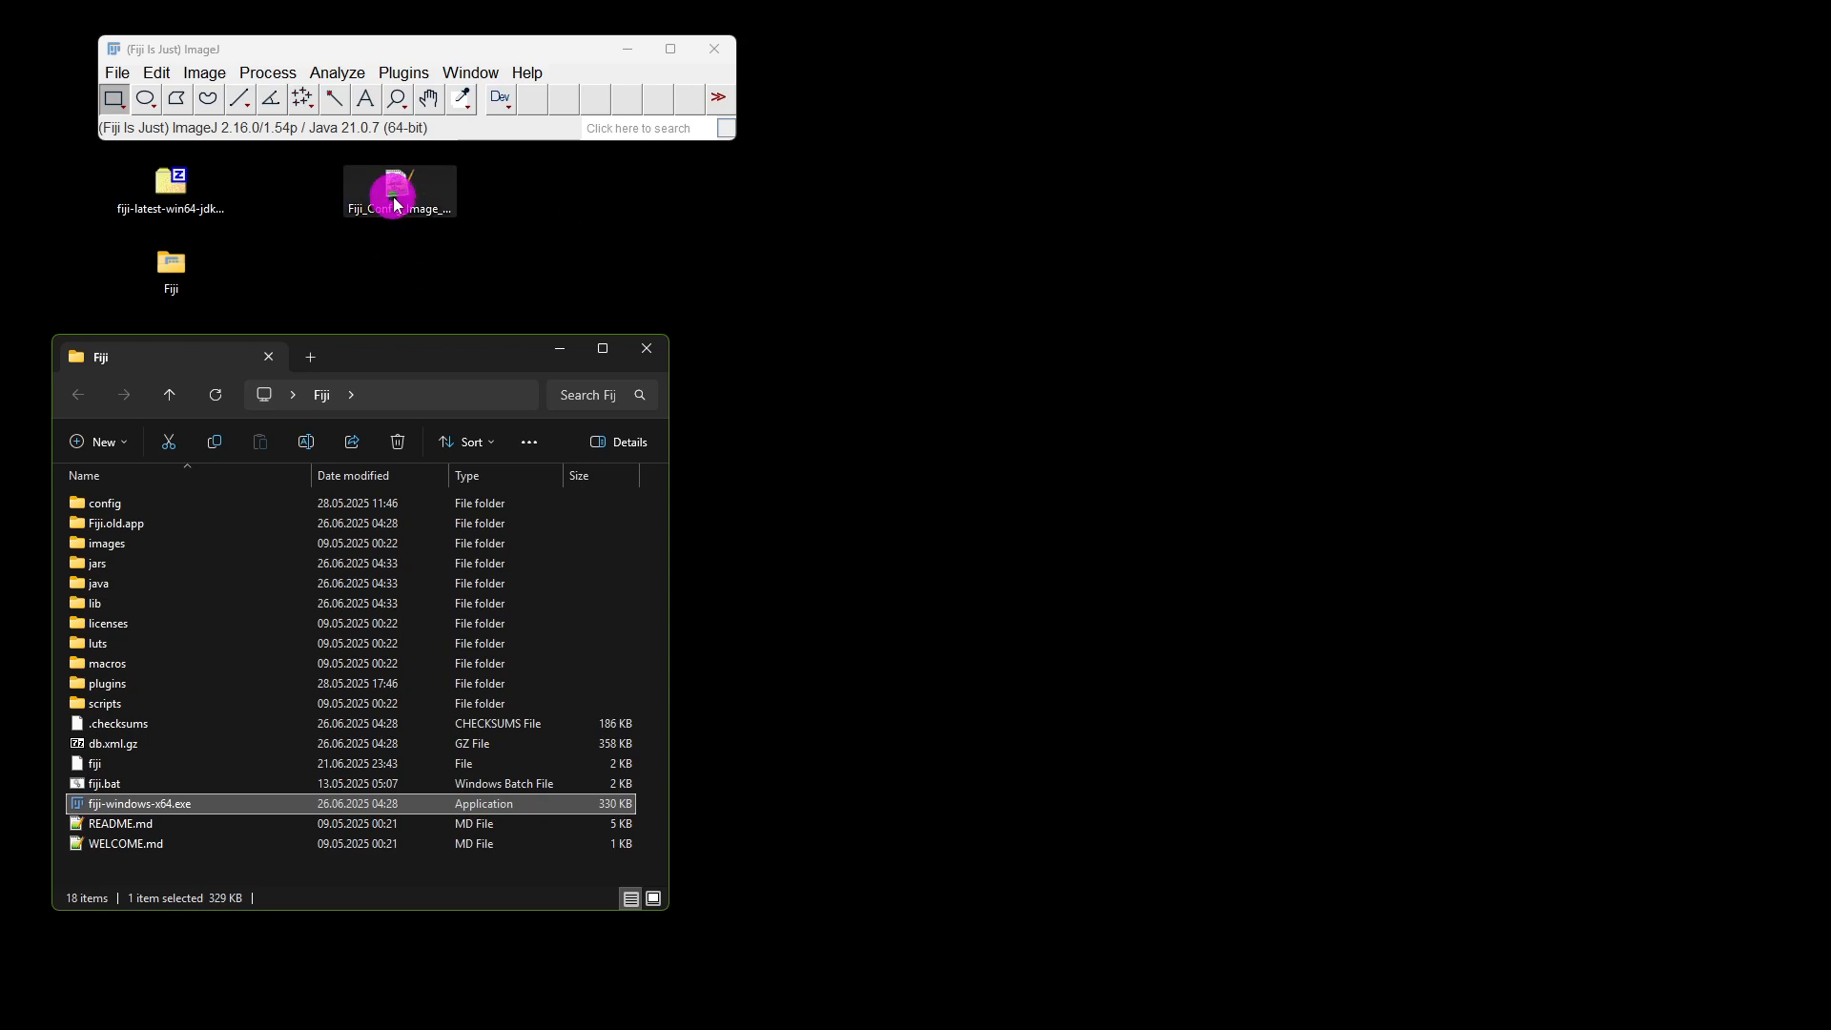
left_click_drag(398, 203, 609, 209)
left_click(599, 791)
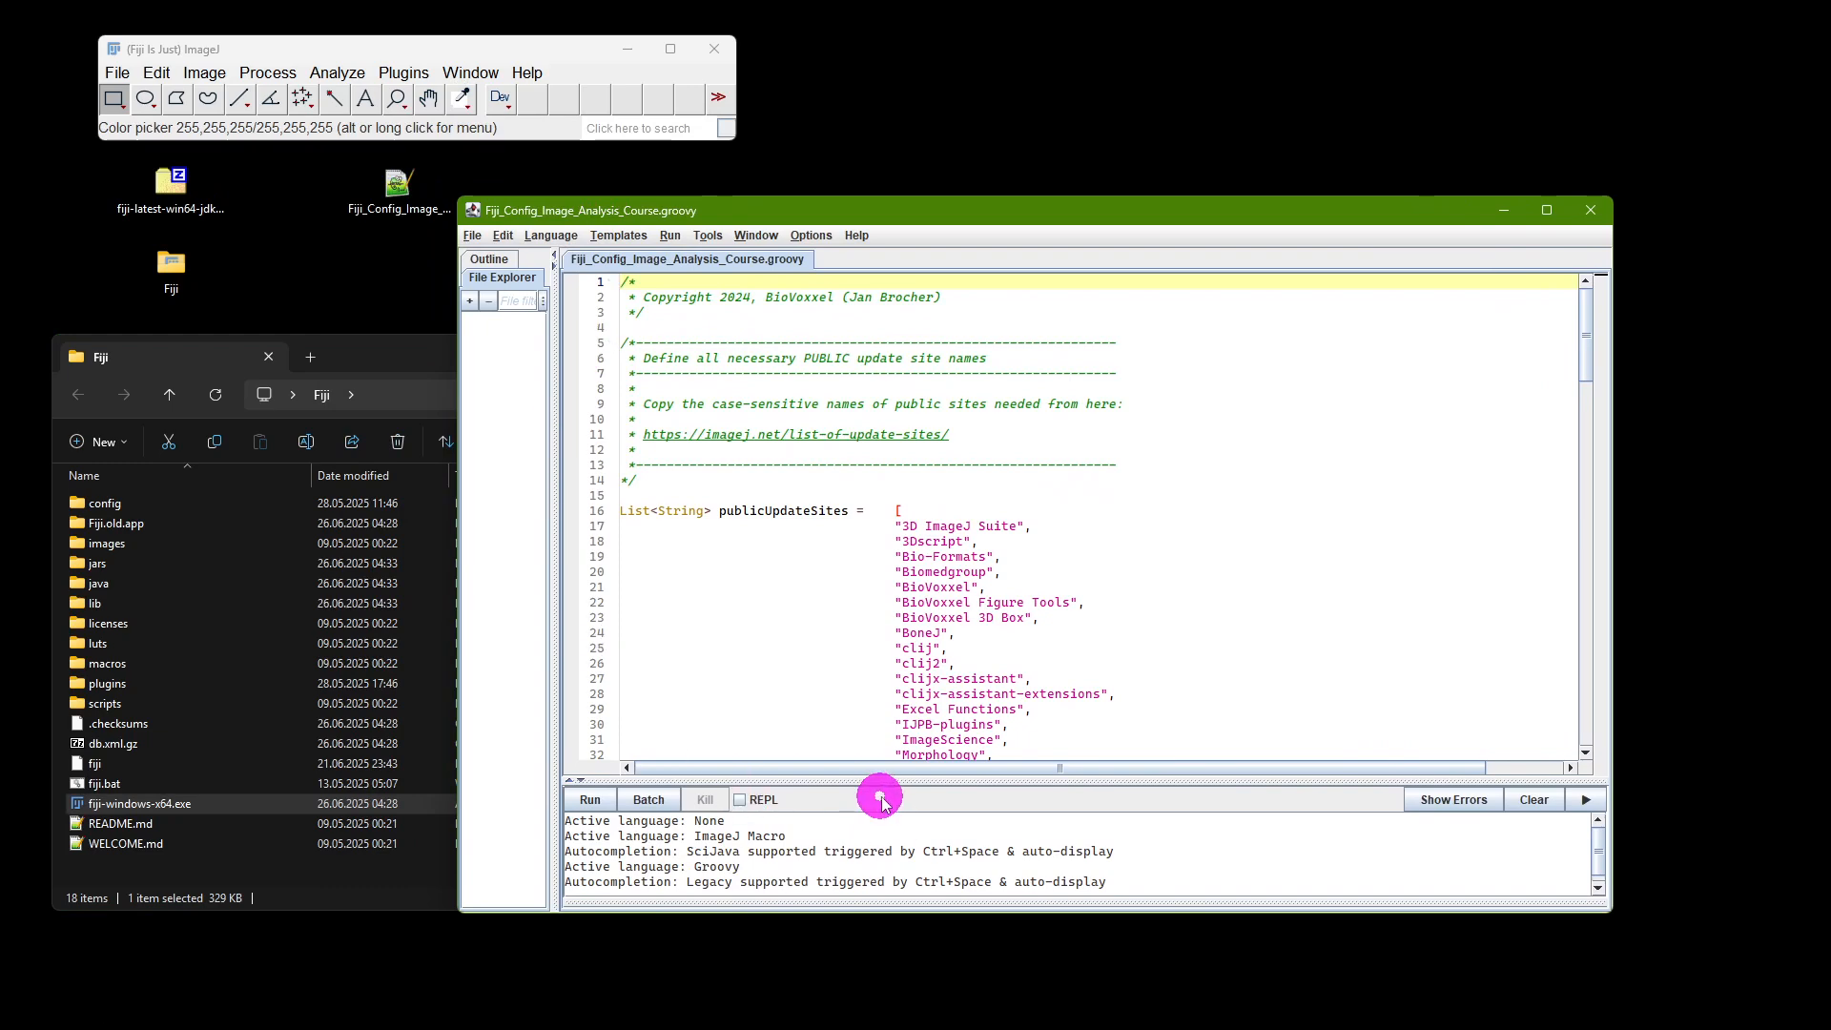
Step: Review the public and private update site lists in the script, then run the script
scroll(1153, 560, "down", 12)
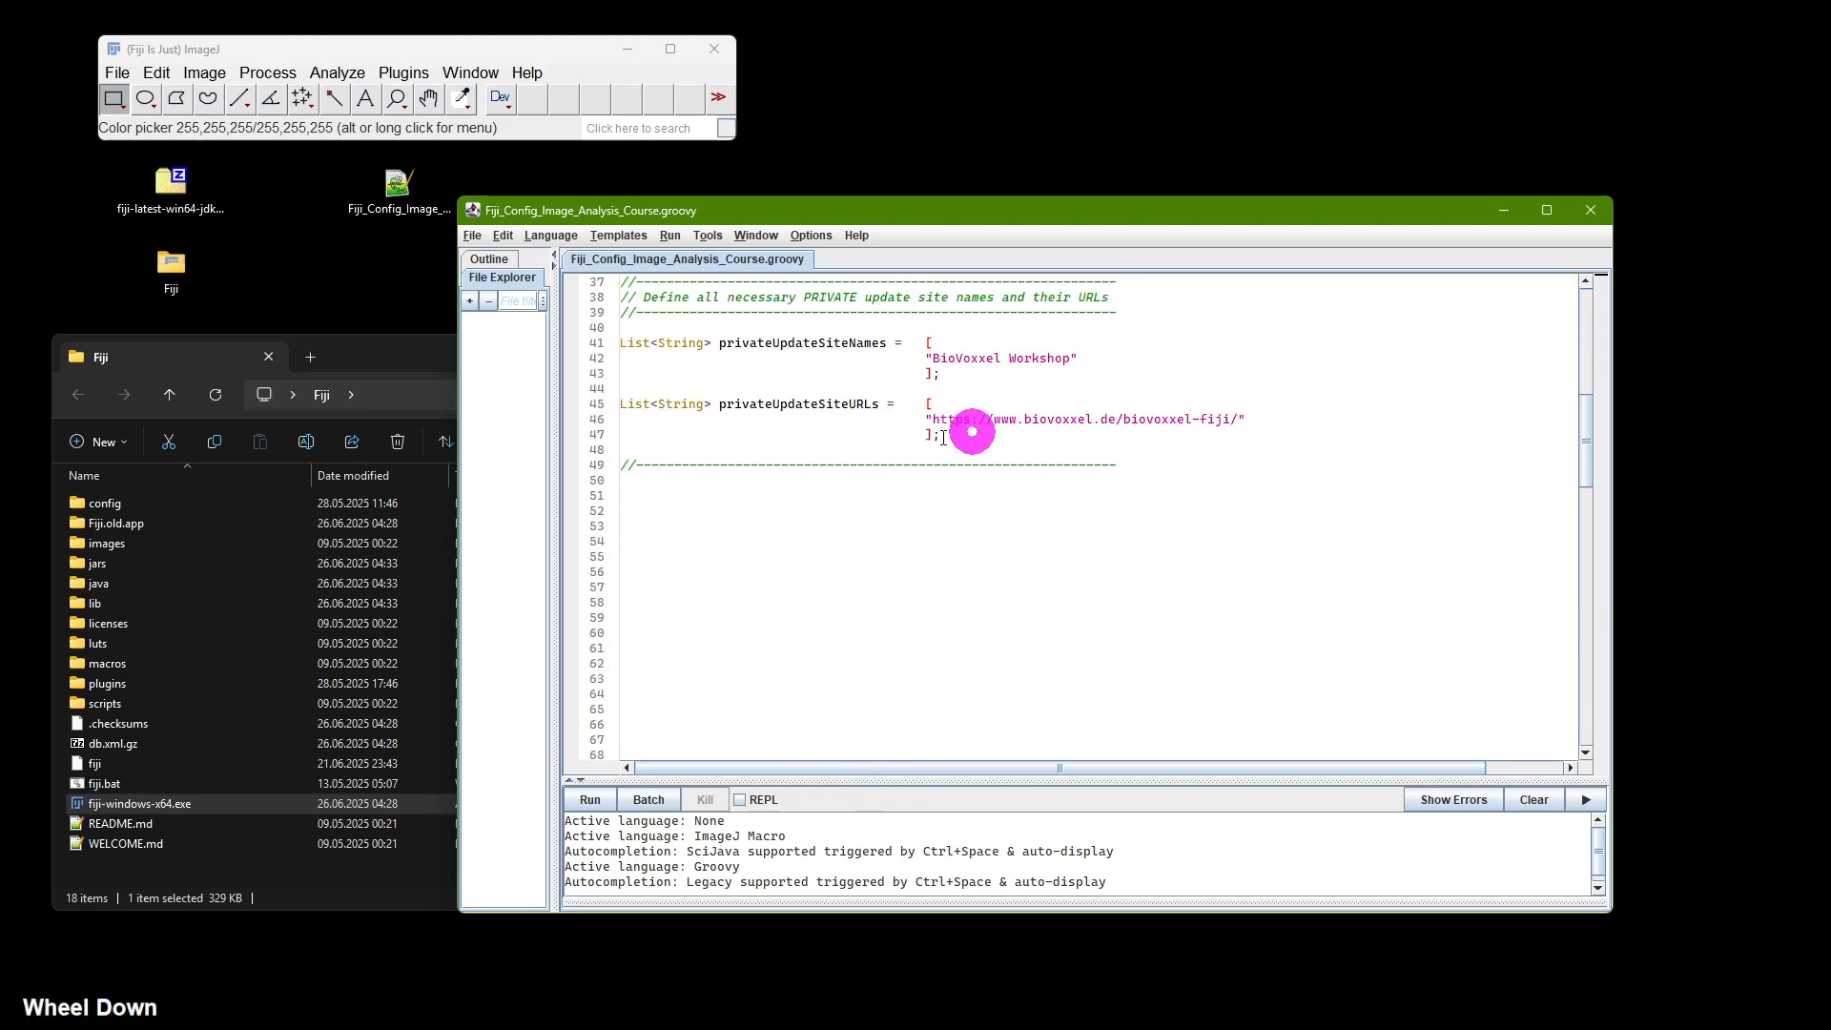
scroll(1096, 606, "up", 9)
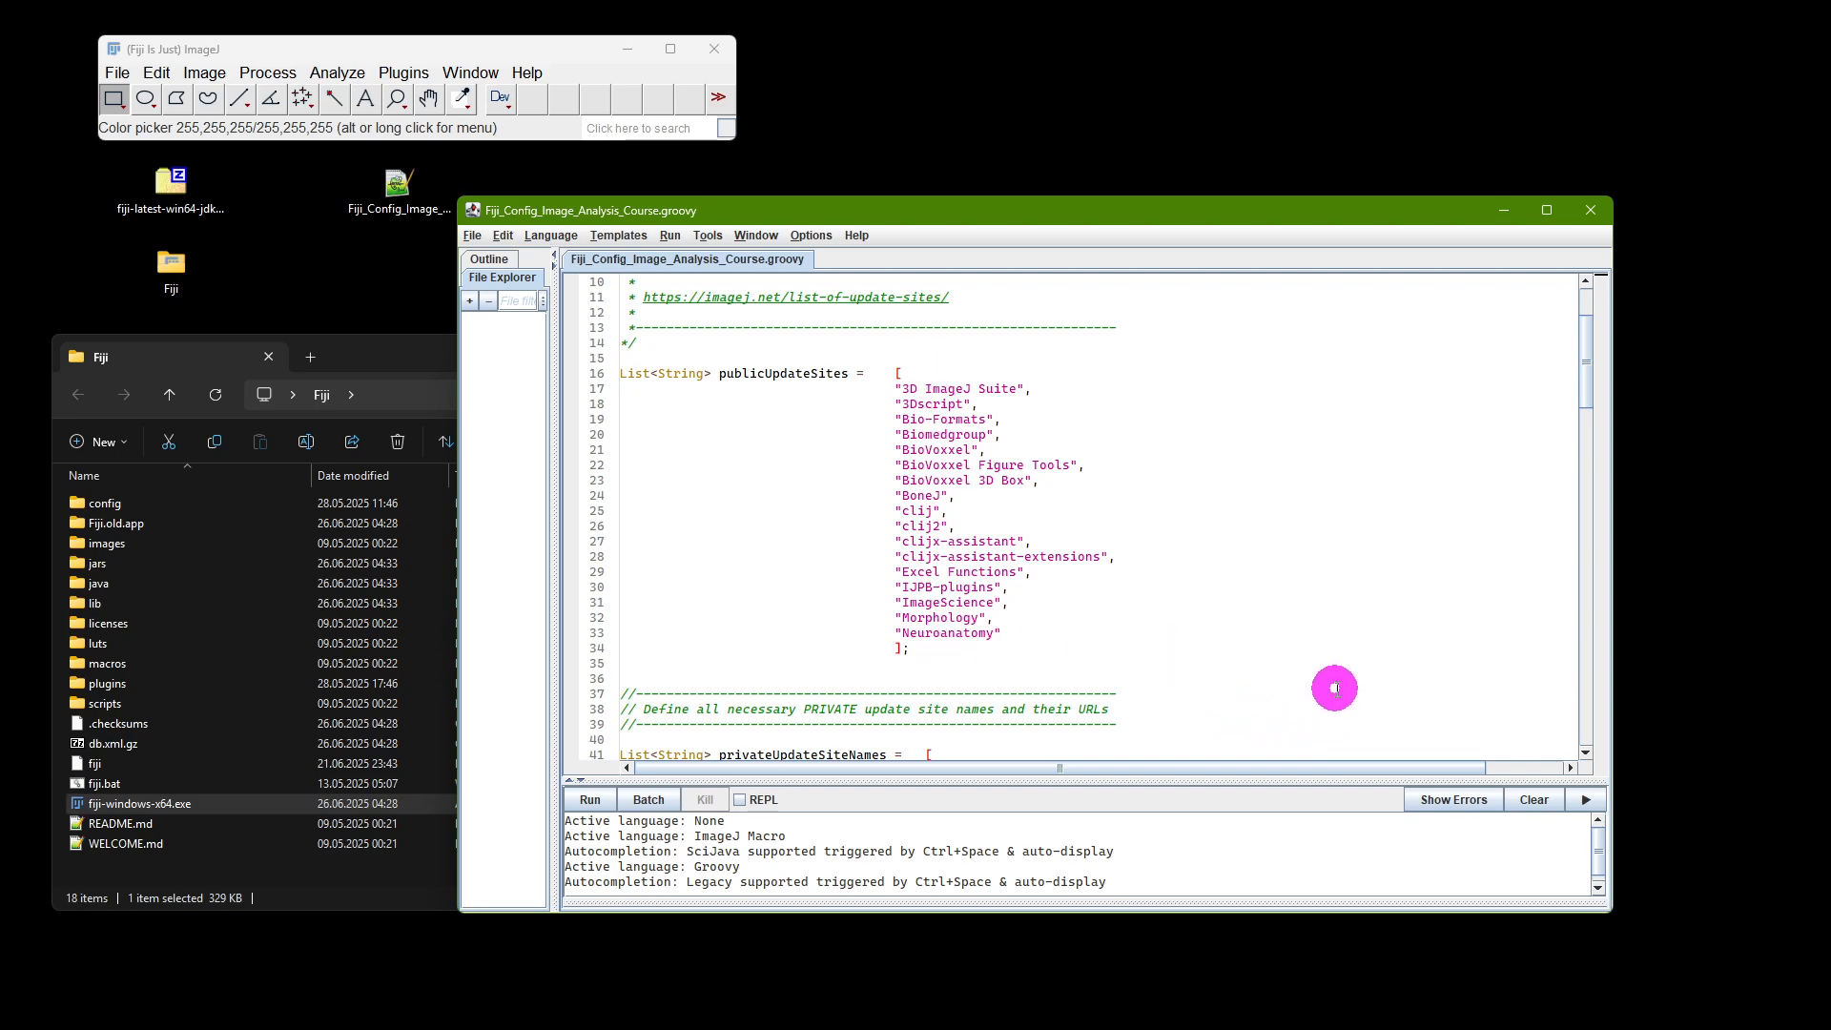
scroll(1339, 672, "down", 7)
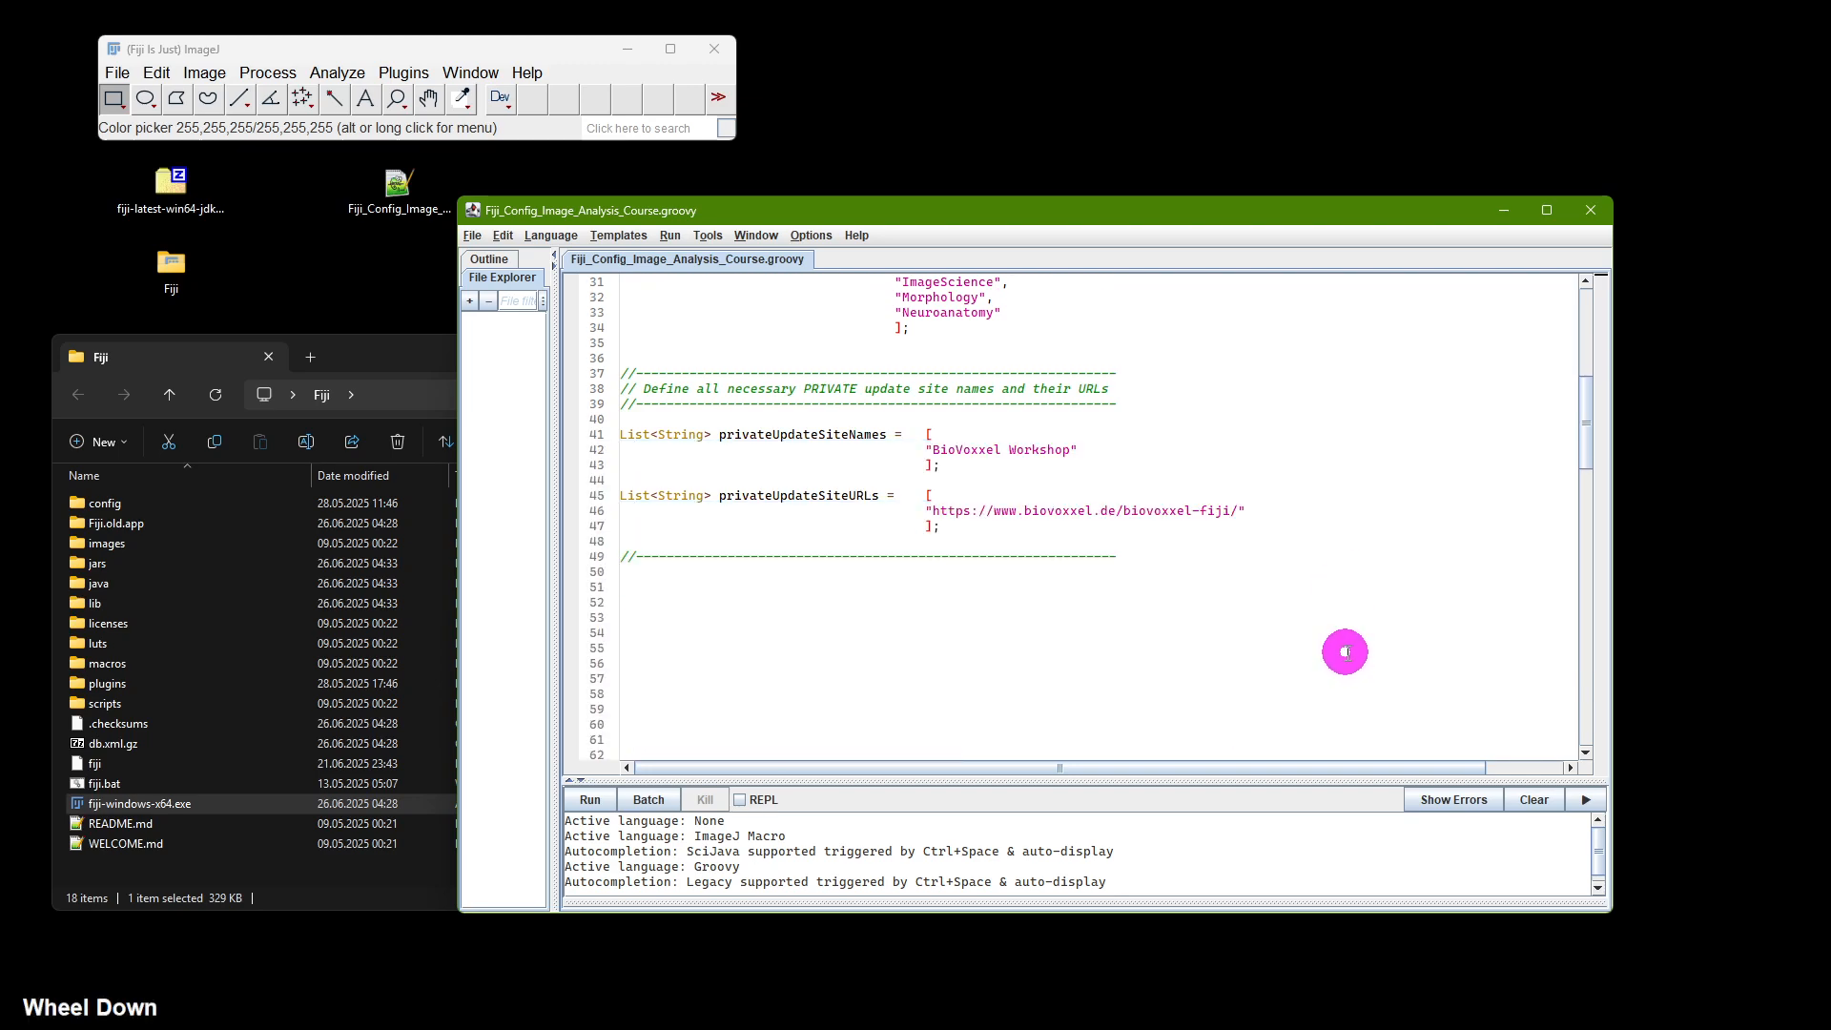
scroll(1345, 652, "up", 8)
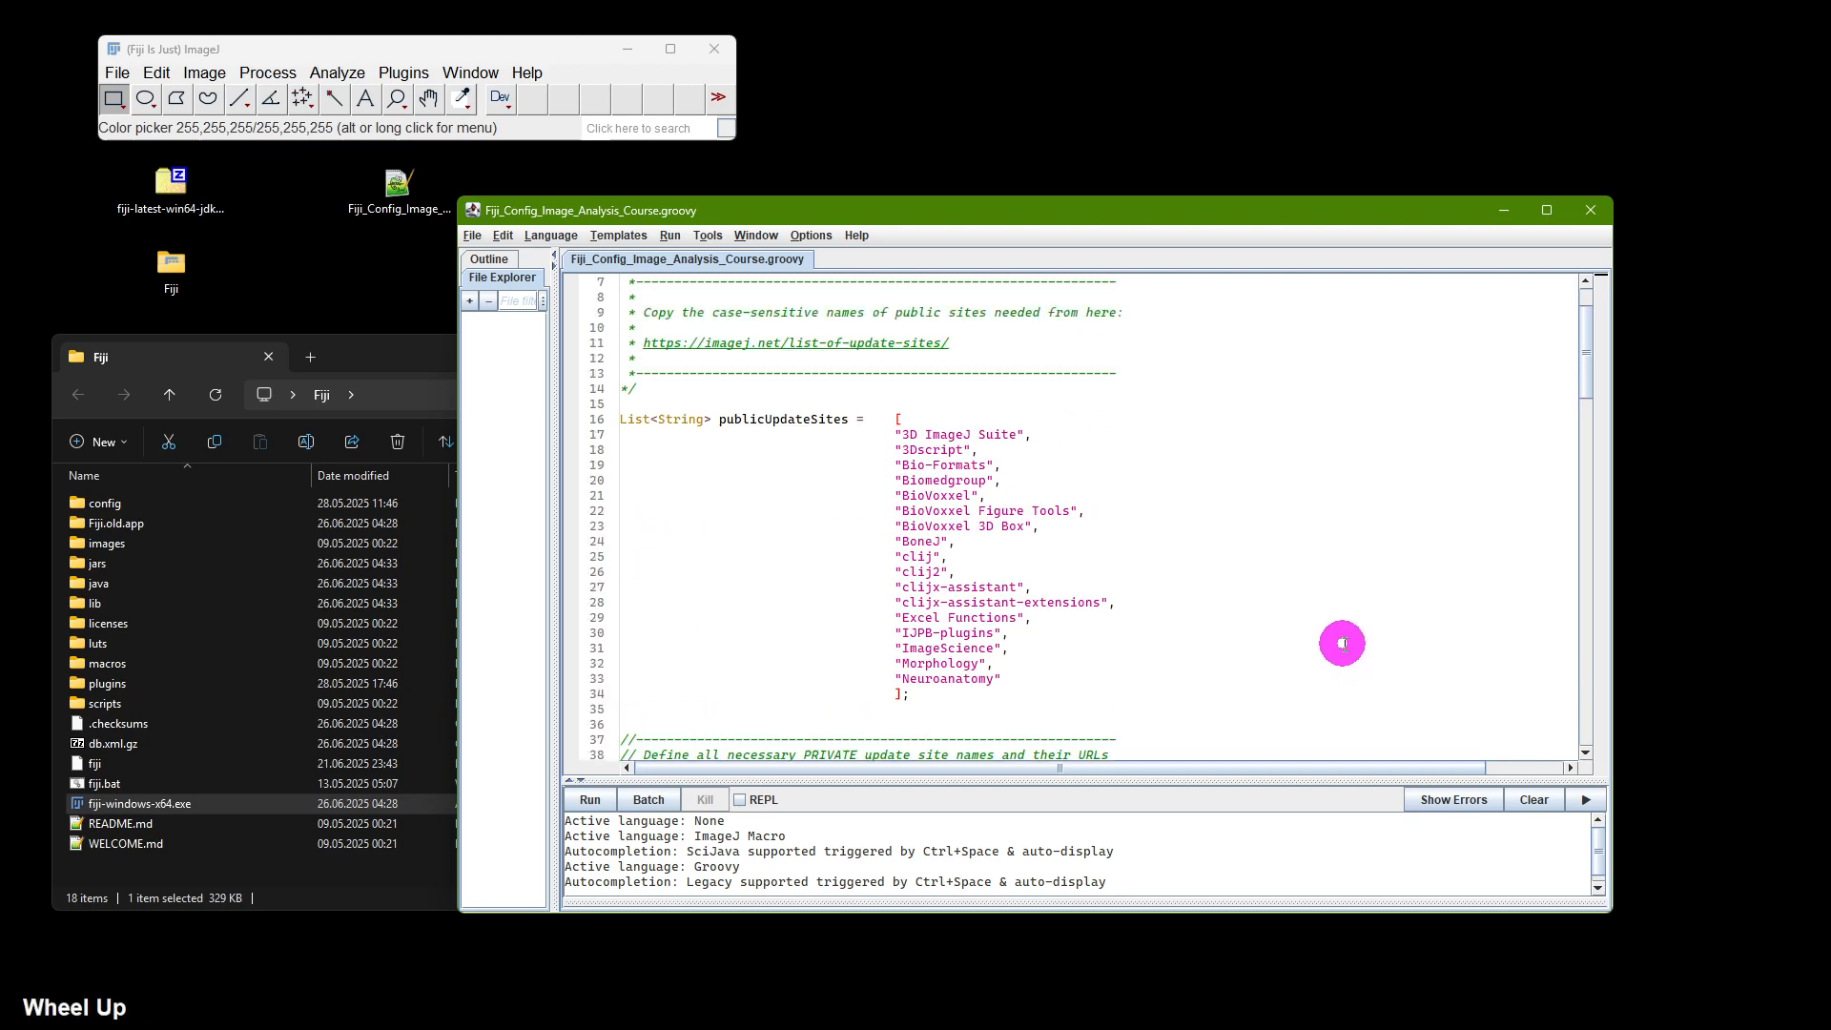
left_click(593, 801)
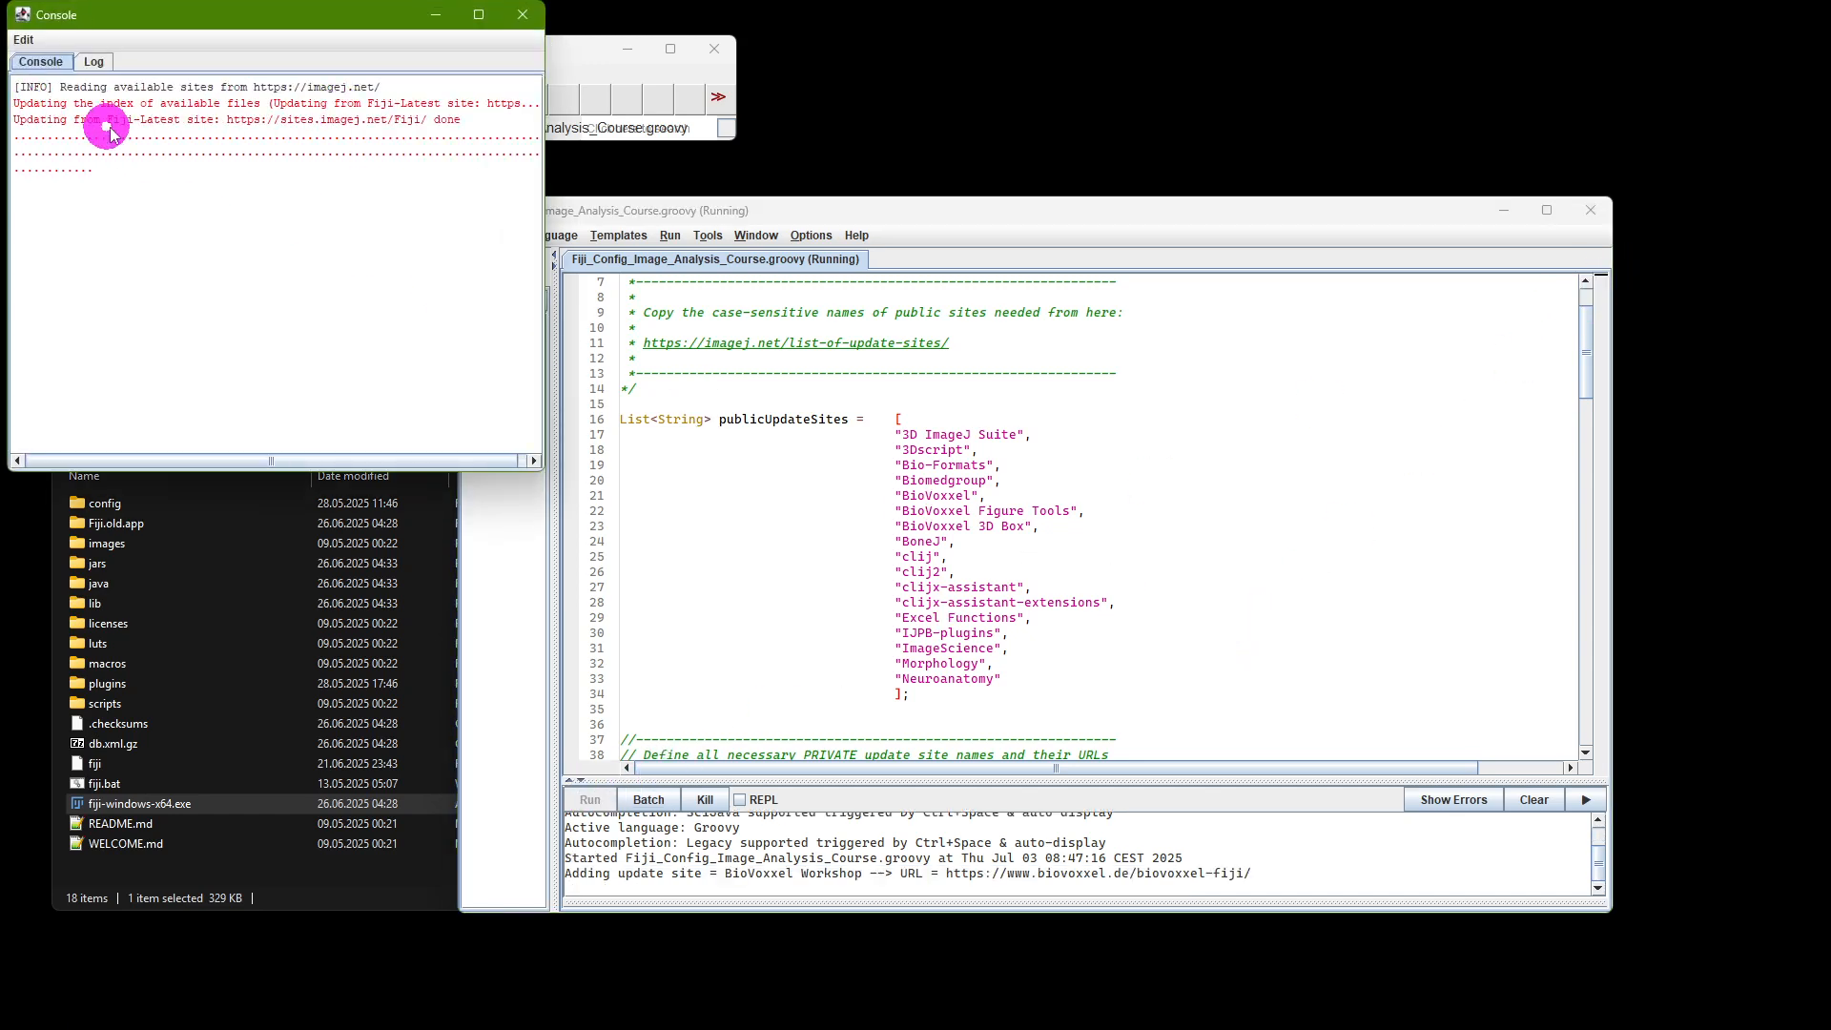
Step: Rearrange the console and script editor windows to follow the update site installation progress
left_click_drag(175, 19, 198, 89)
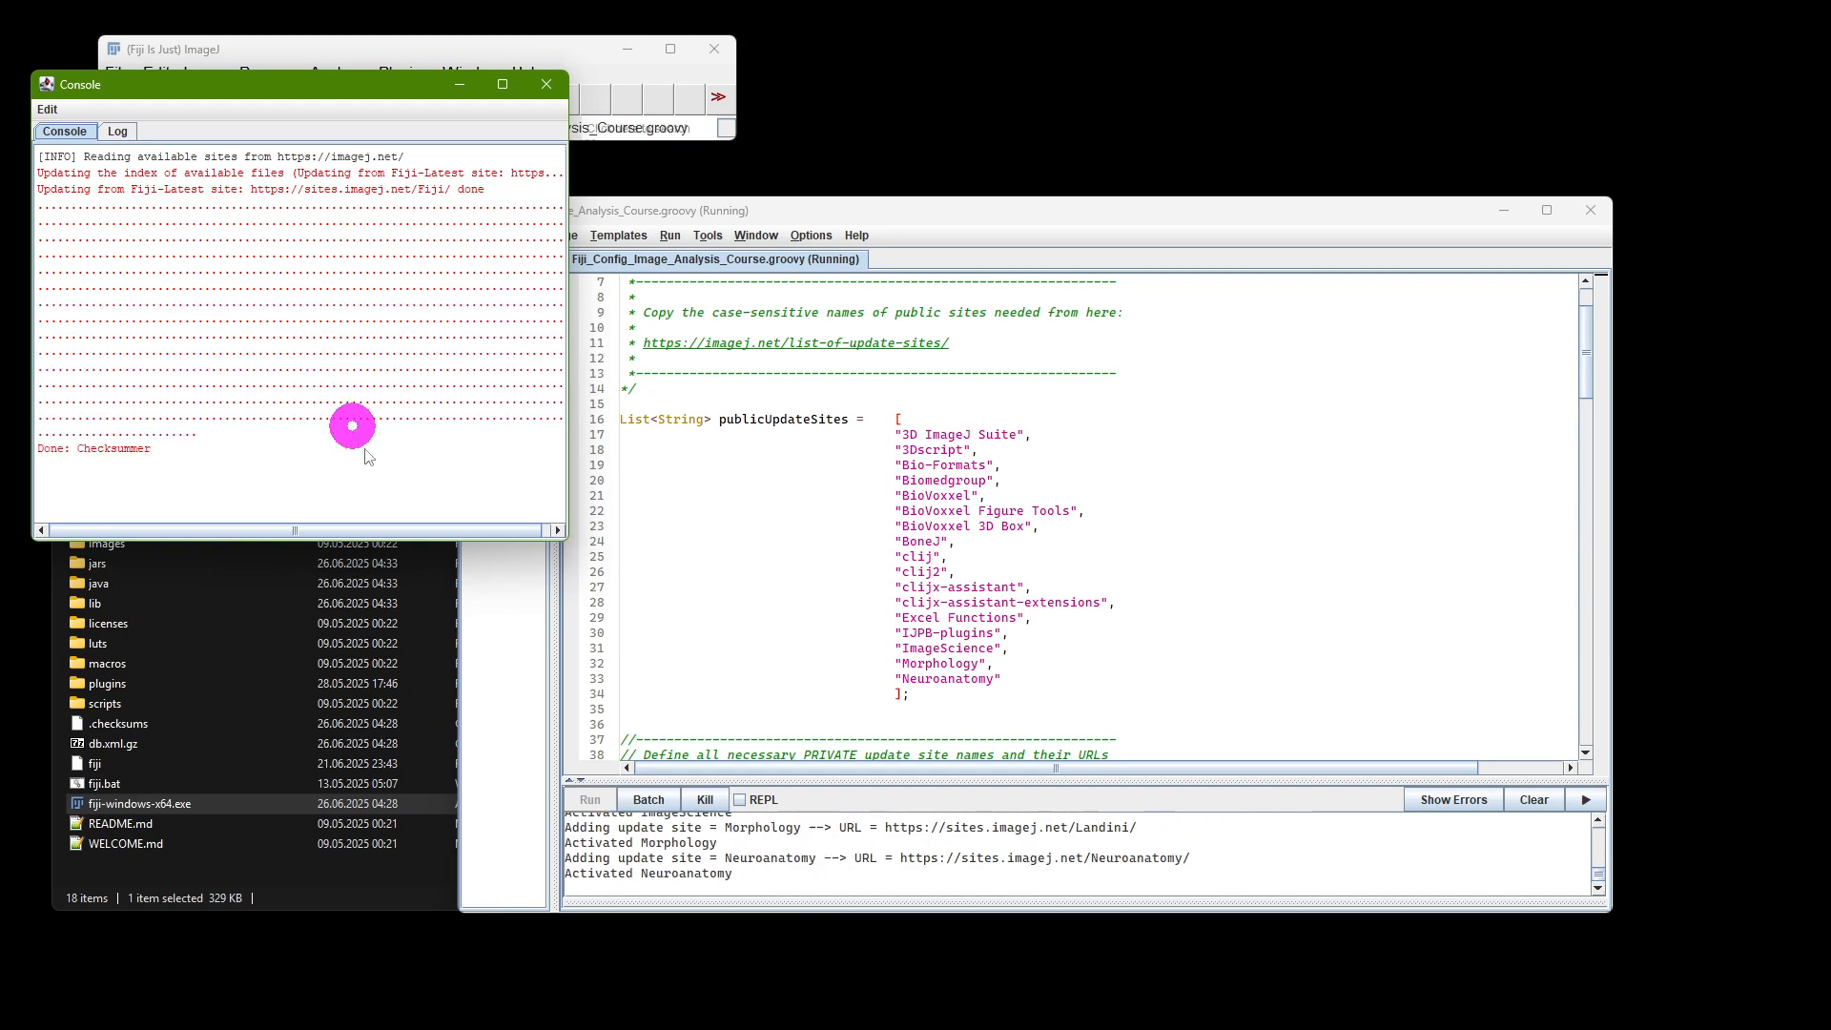
left_click_drag(878, 790, 863, 394)
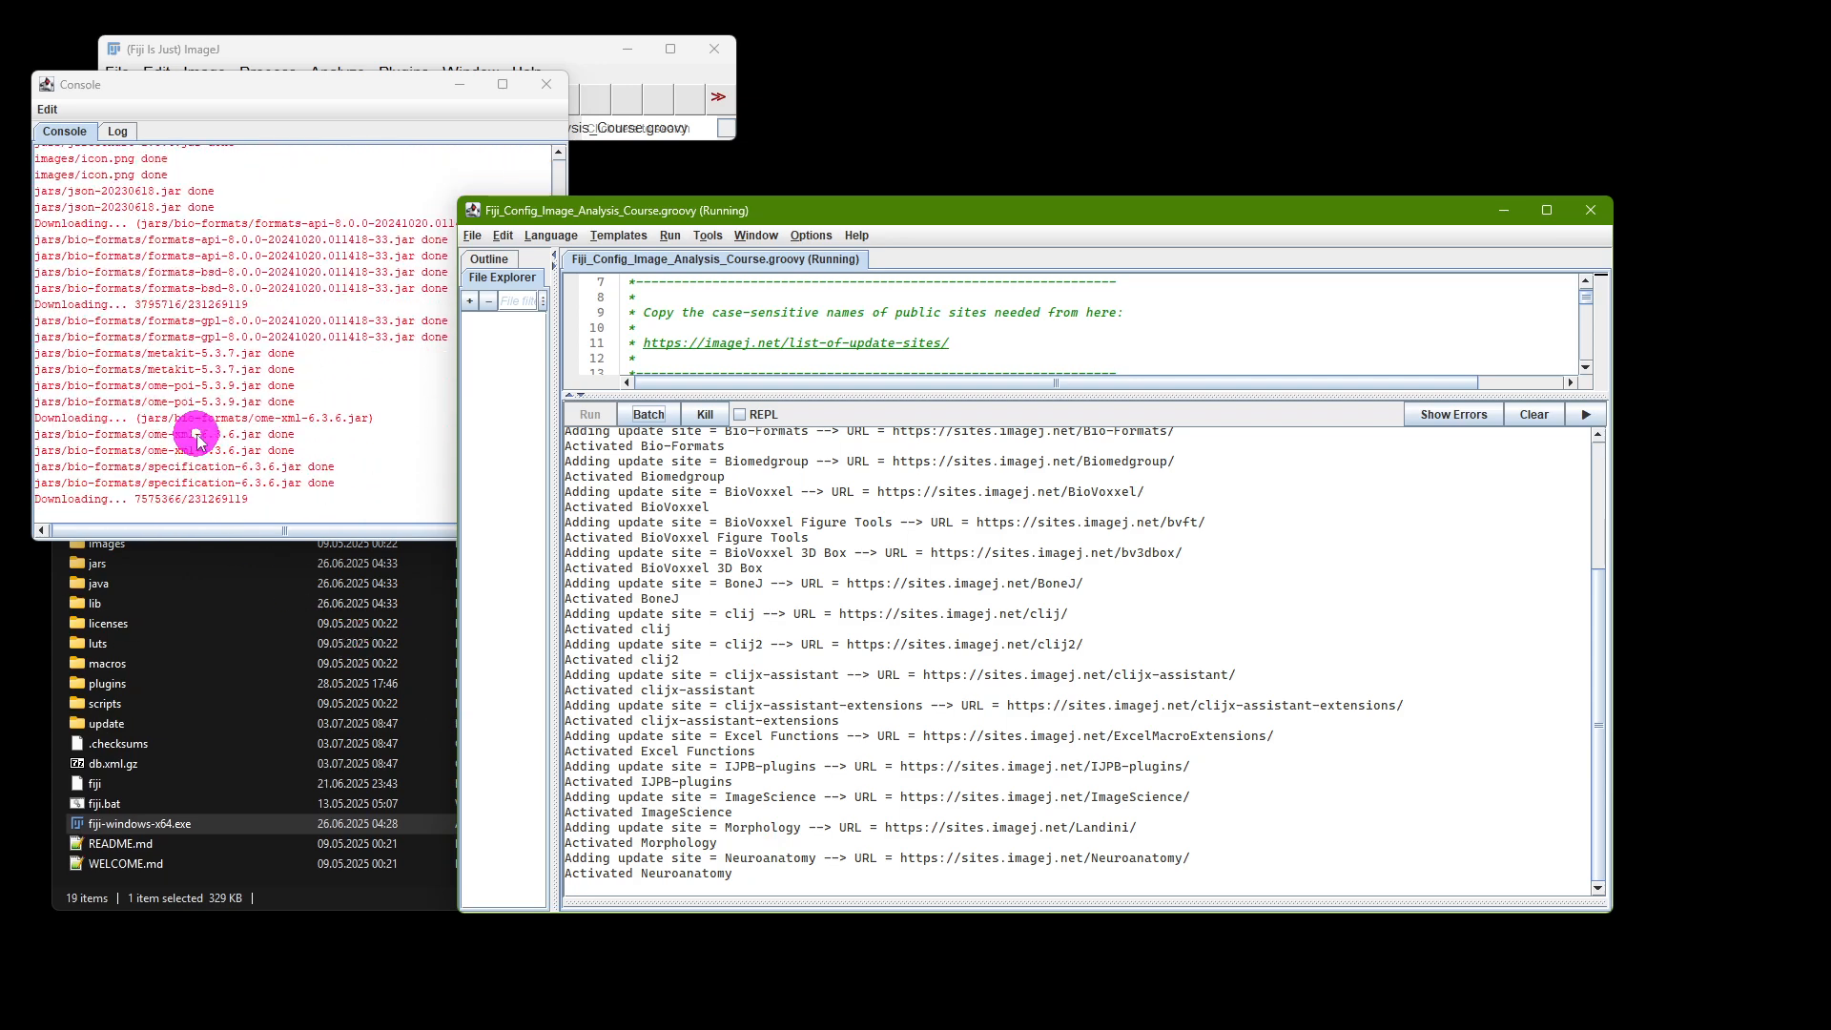
left_click_drag(585, 212, 735, 195)
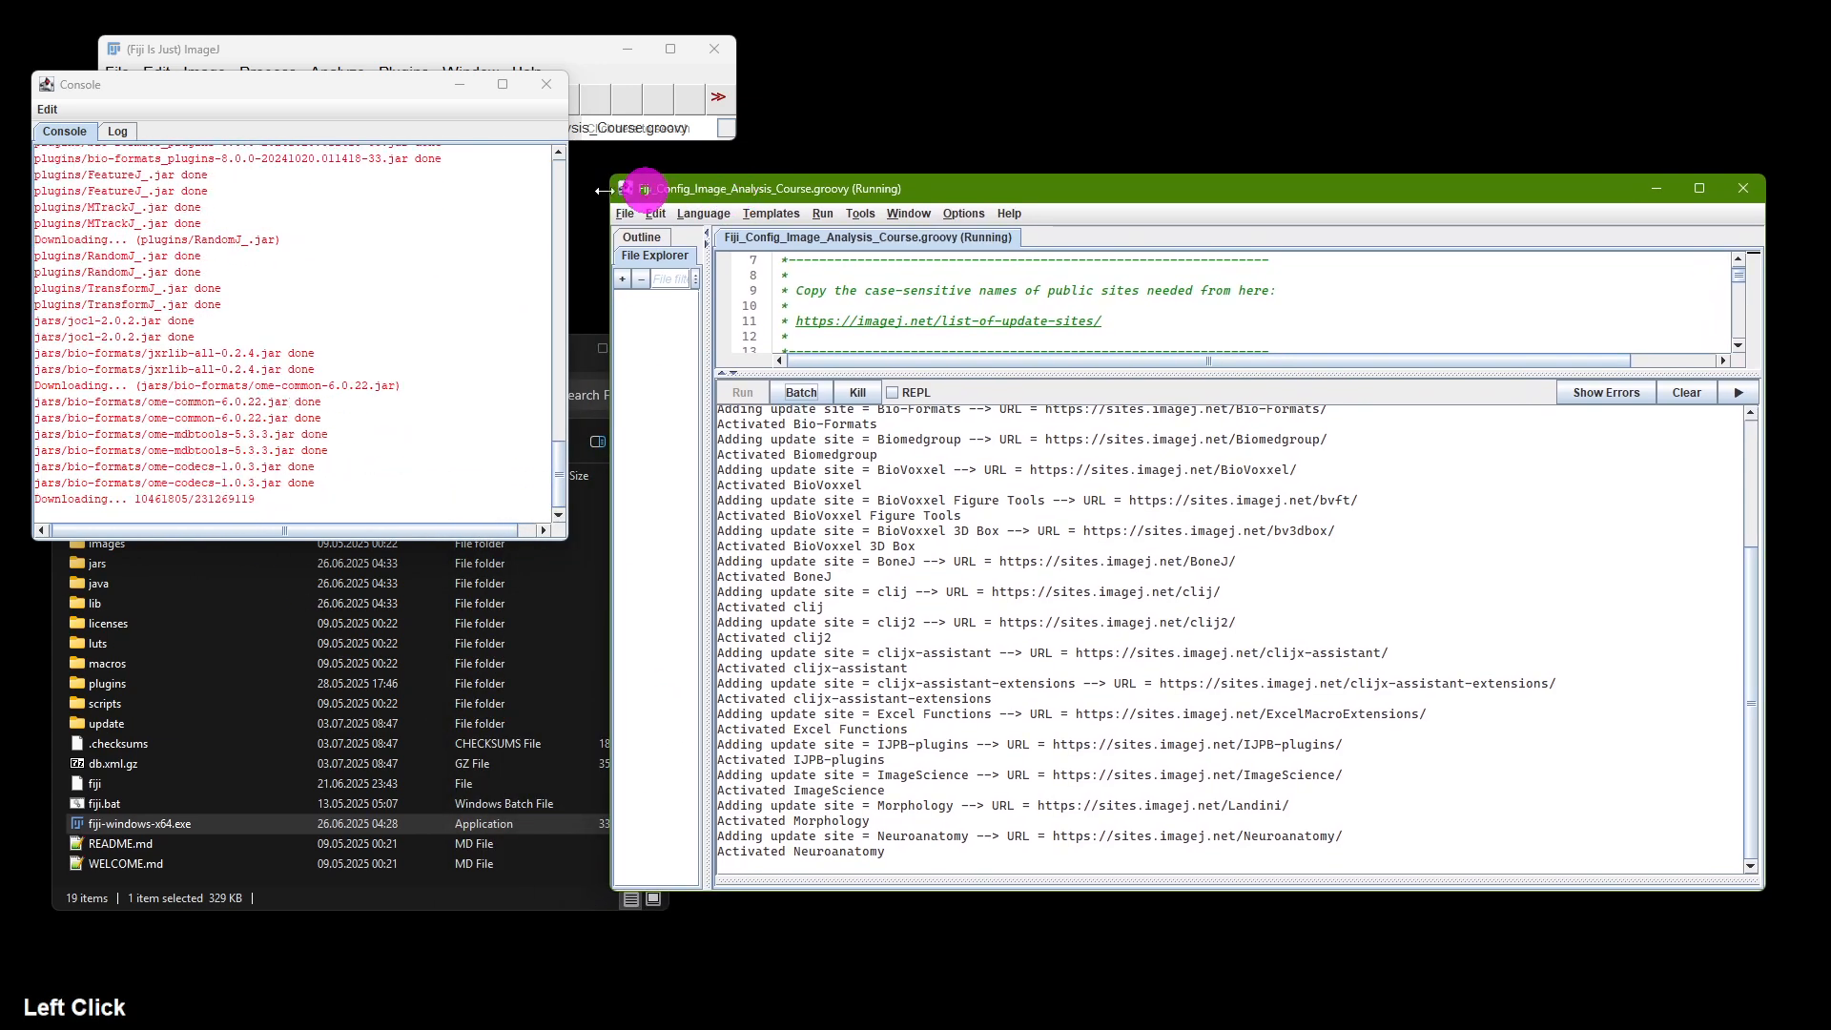
left_click(280, 393)
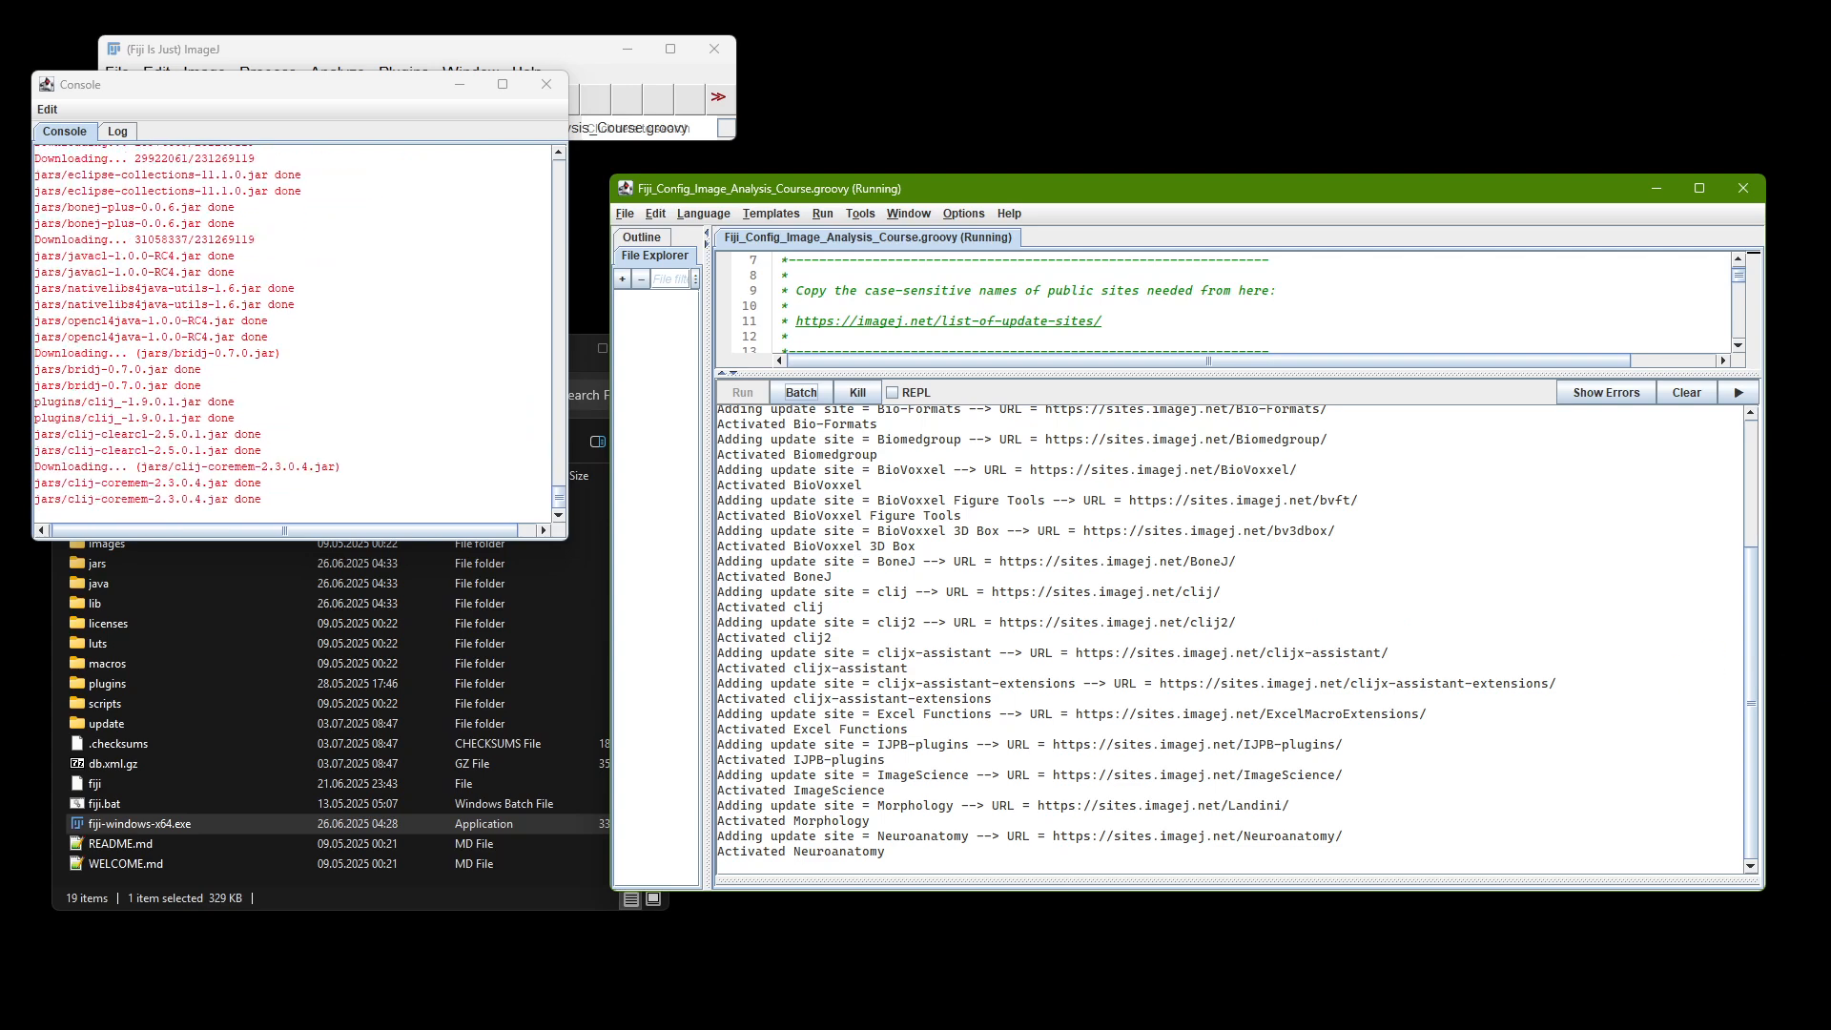
left_click(1805, 591)
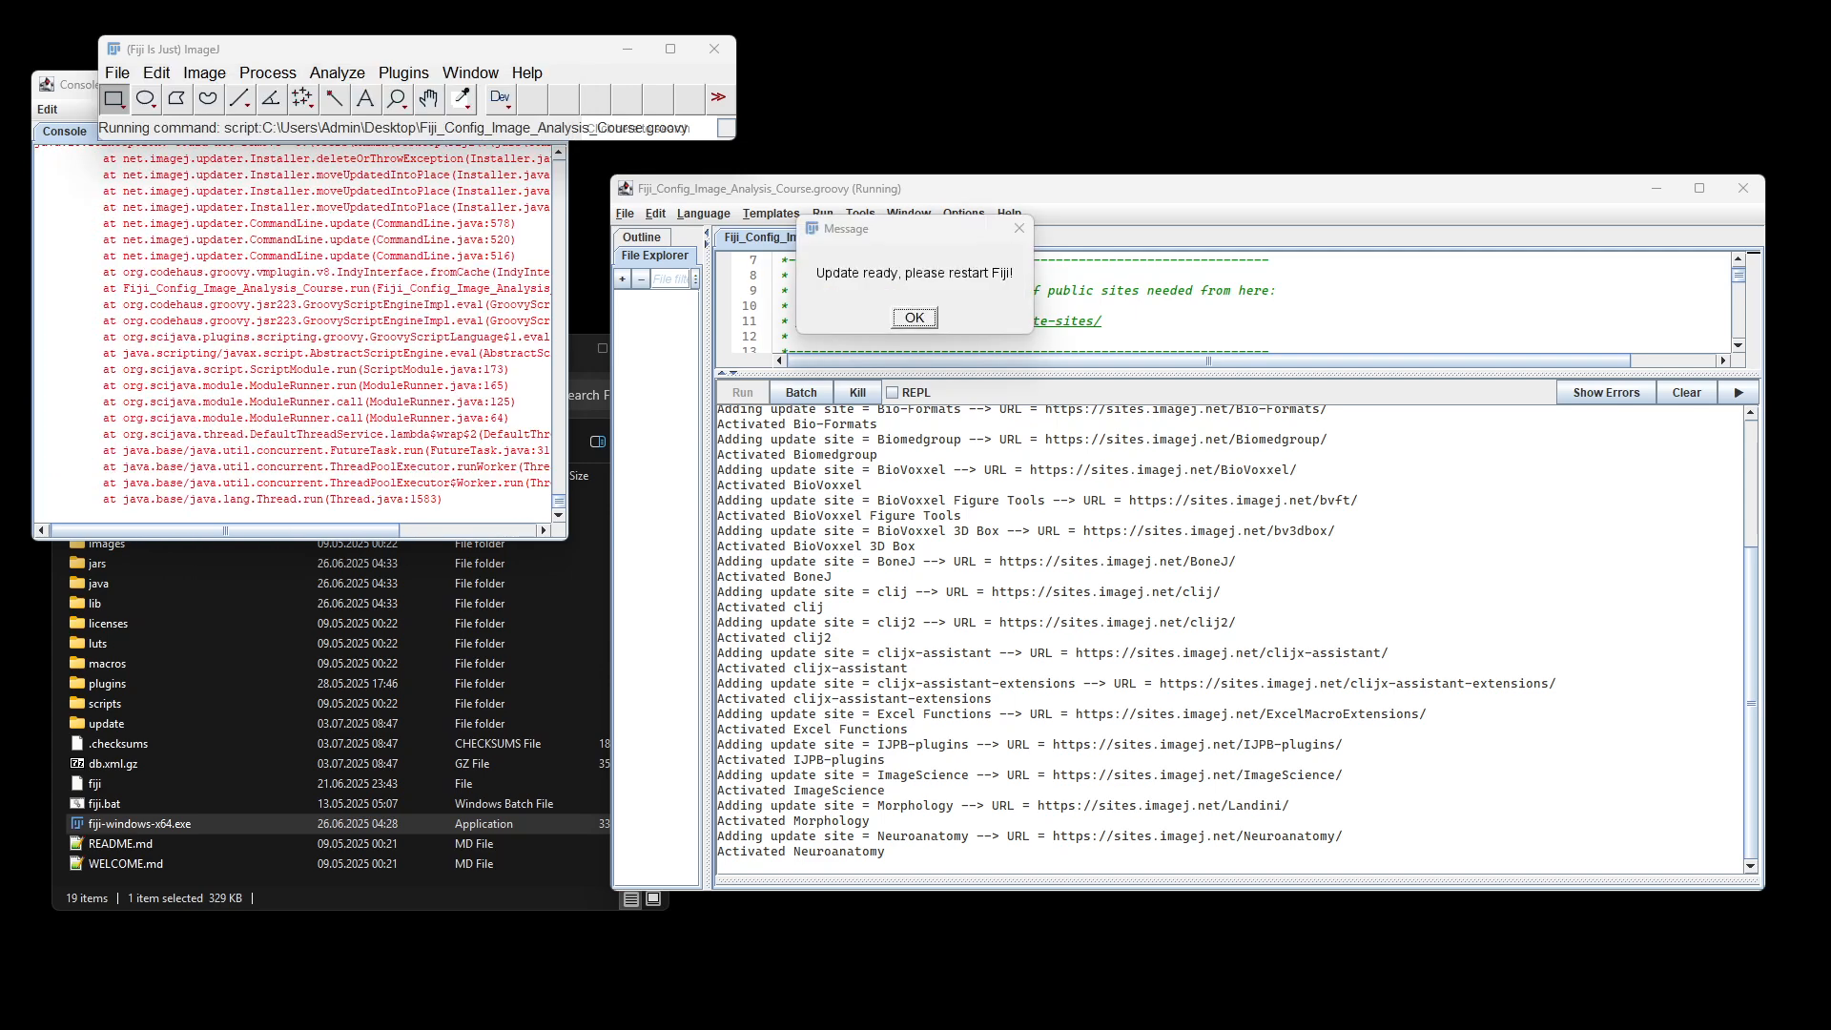
Step: Acknowledge the update-ready message and restart Fiji from fiji-windows-x64.exe
left_click(914, 318)
left_click(917, 318)
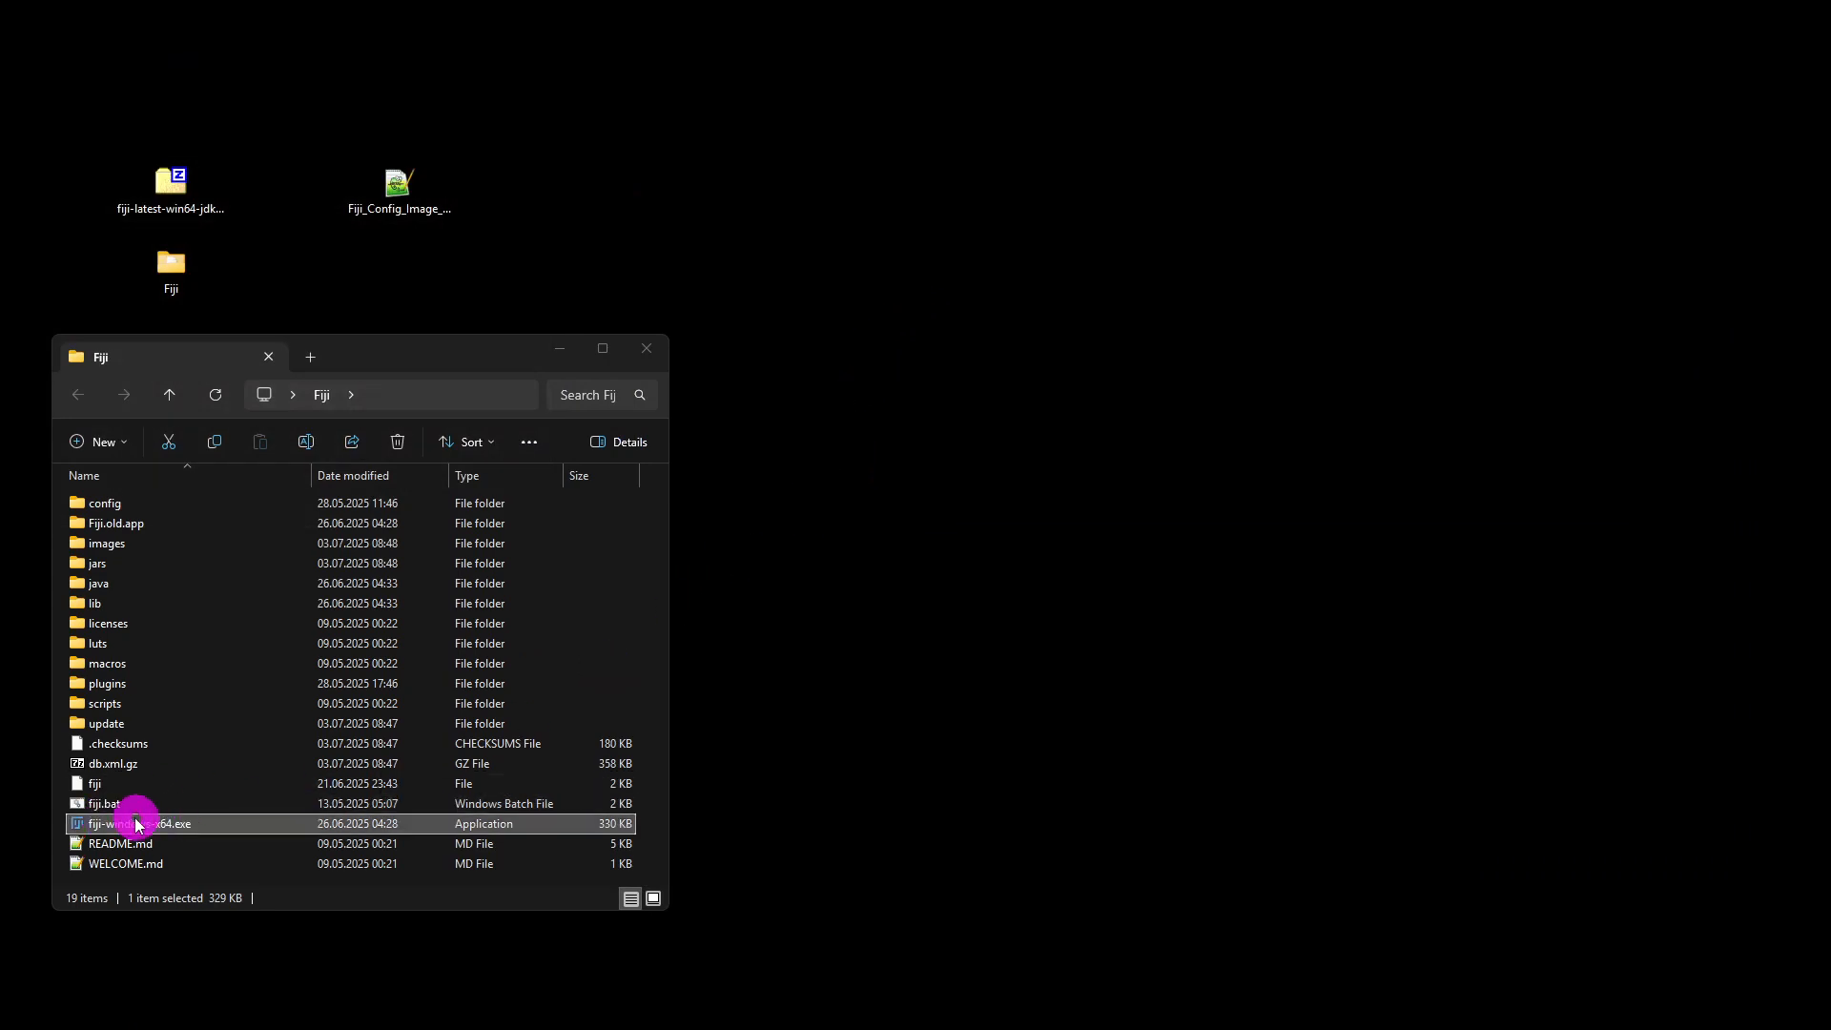
double_click(194, 826)
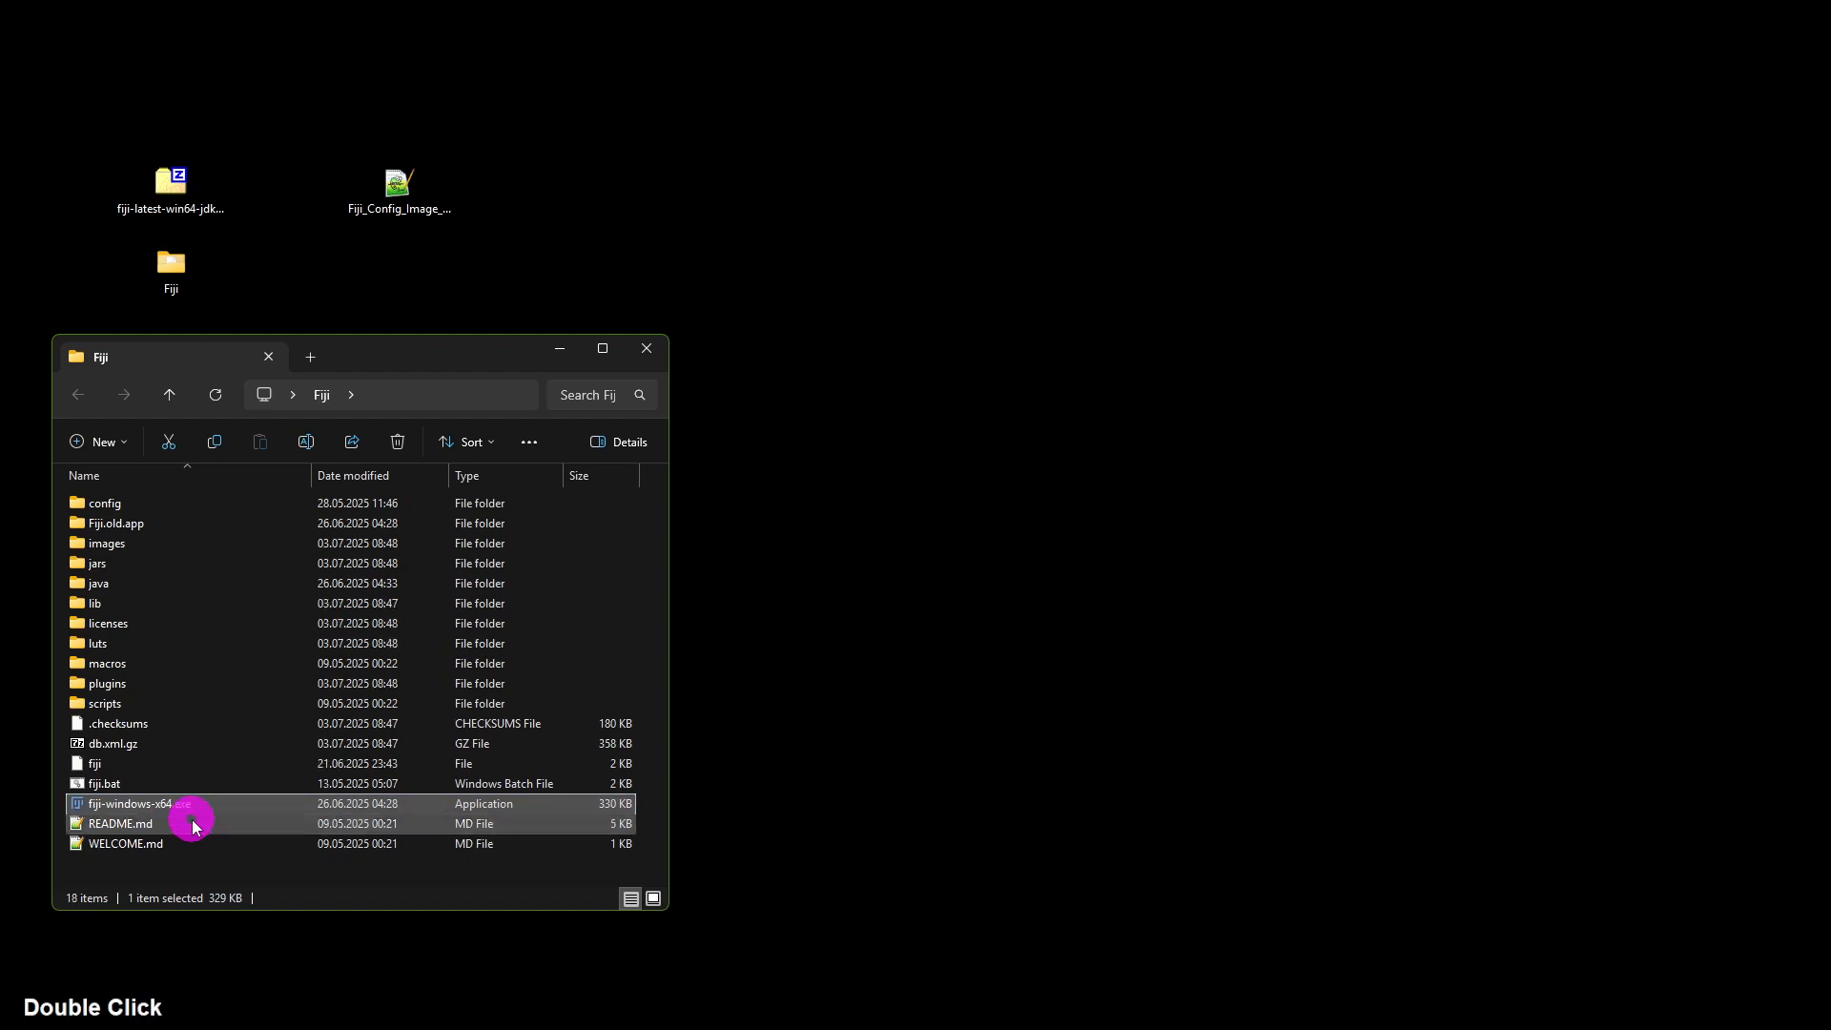